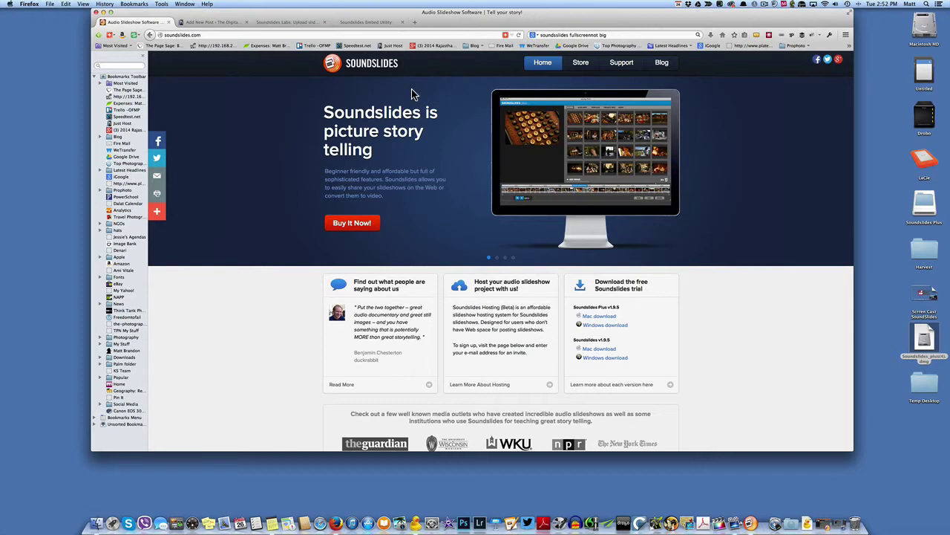
# Open the Soundslides Plus disk image on the desktop and launch Soundslides Plus from its 1543 folder, allowing the downloaded application to open
pyautogui.click(631, 319)
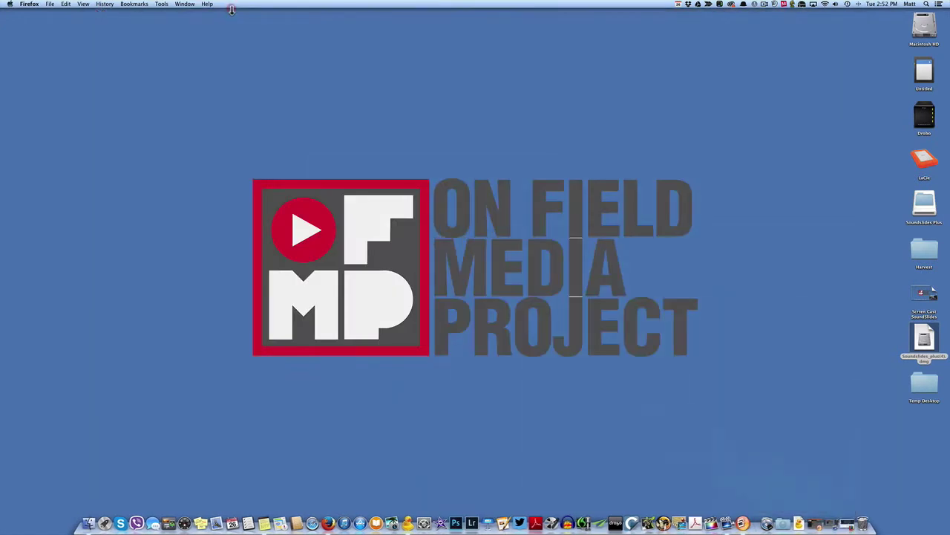
pyautogui.doubleClick(231, 10)
pyautogui.doubleClick(925, 205)
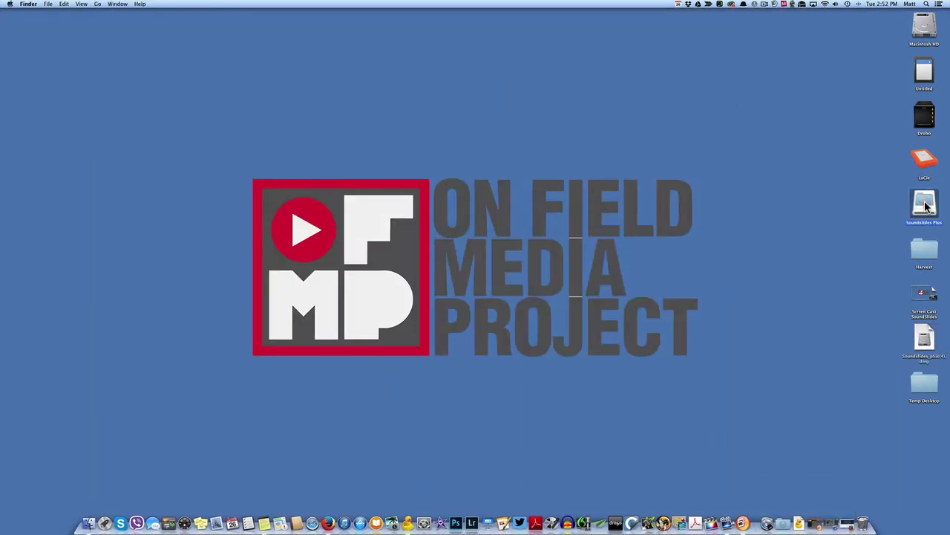
pyautogui.click(632, 281)
pyautogui.doubleClick(632, 281)
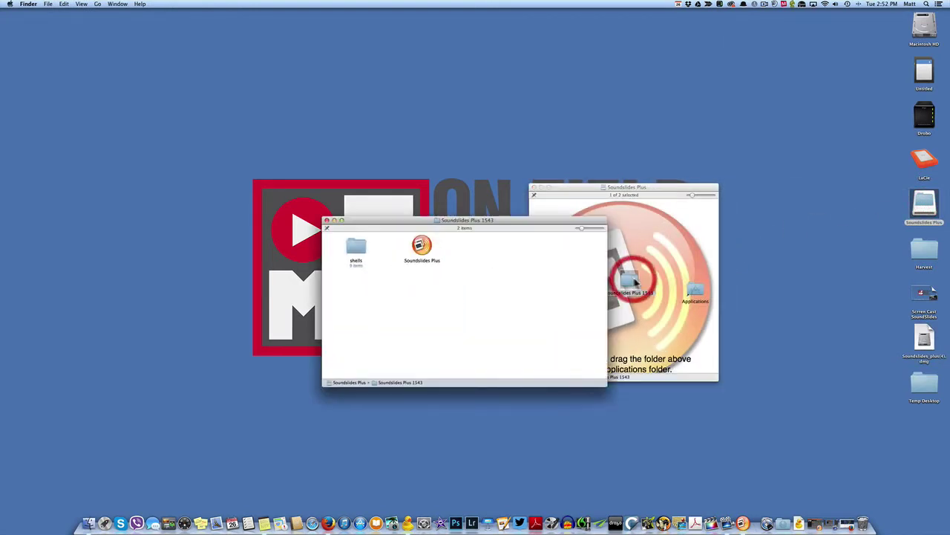
pyautogui.doubleClick(423, 251)
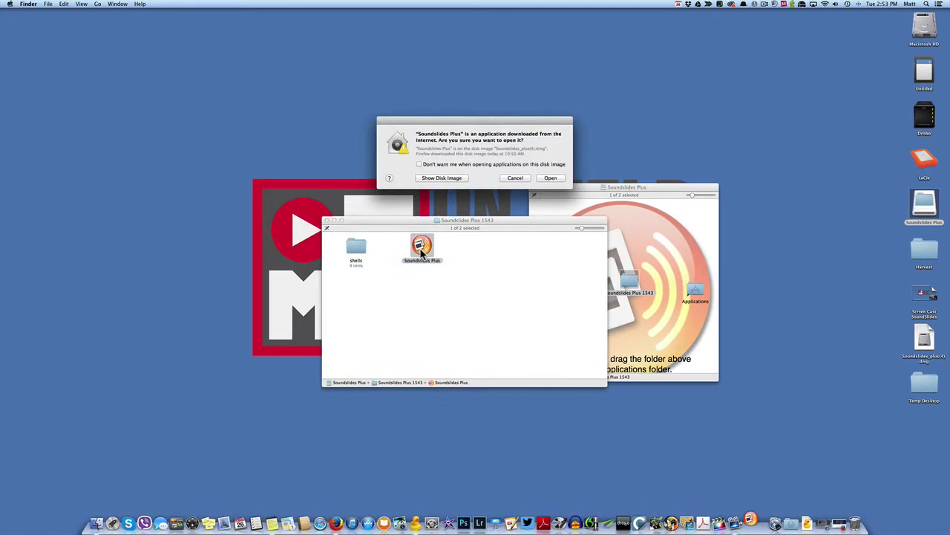
pyautogui.click(555, 179)
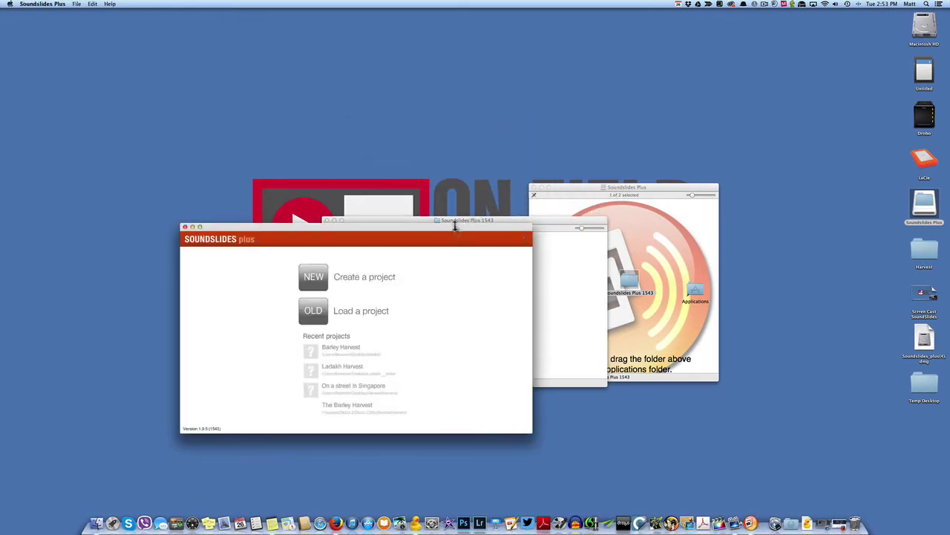
# Close the leftover Finder windows, and enlarge and reposition the Soundslides Plus window
pyautogui.moveTo(443, 227); pyautogui.dragTo(525, 80)
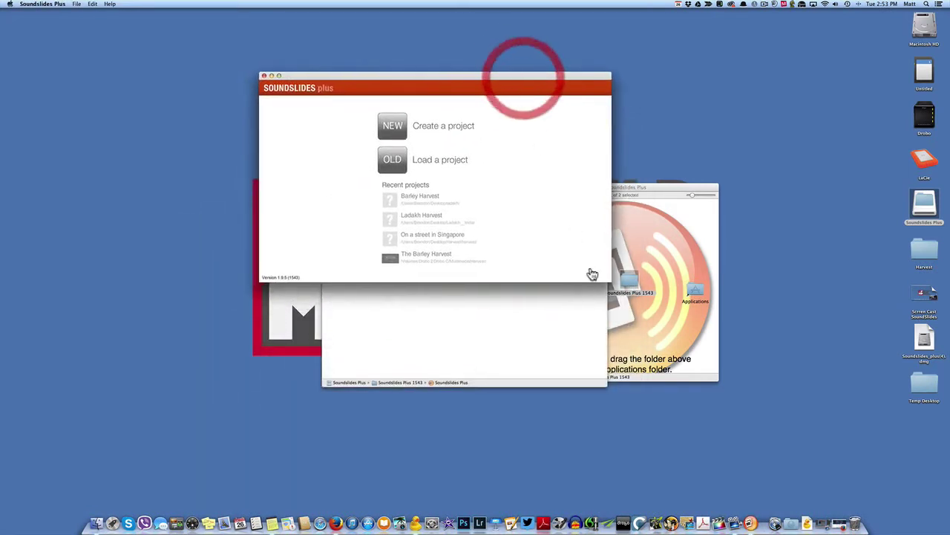
pyautogui.click(557, 331)
pyautogui.click(326, 221)
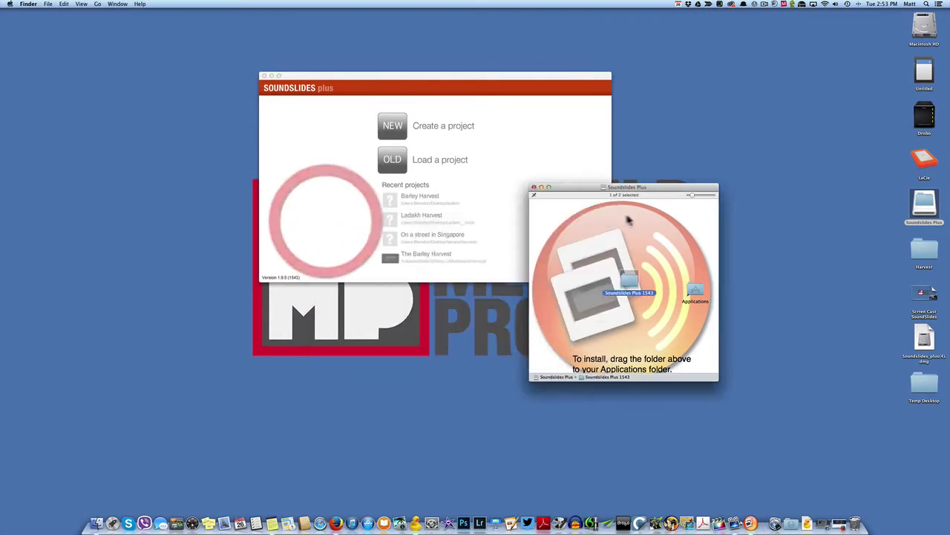
pyautogui.click(539, 187)
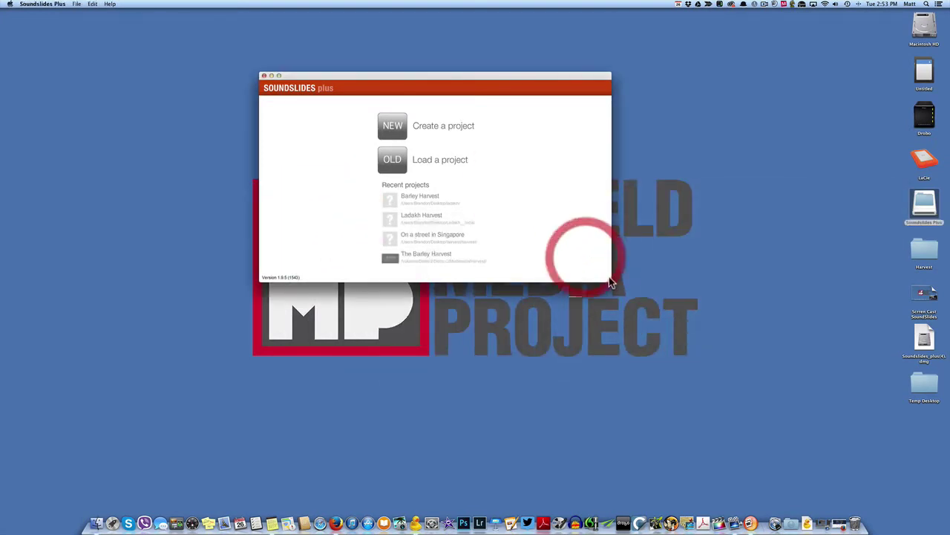
pyautogui.moveTo(612, 282); pyautogui.dragTo(835, 458)
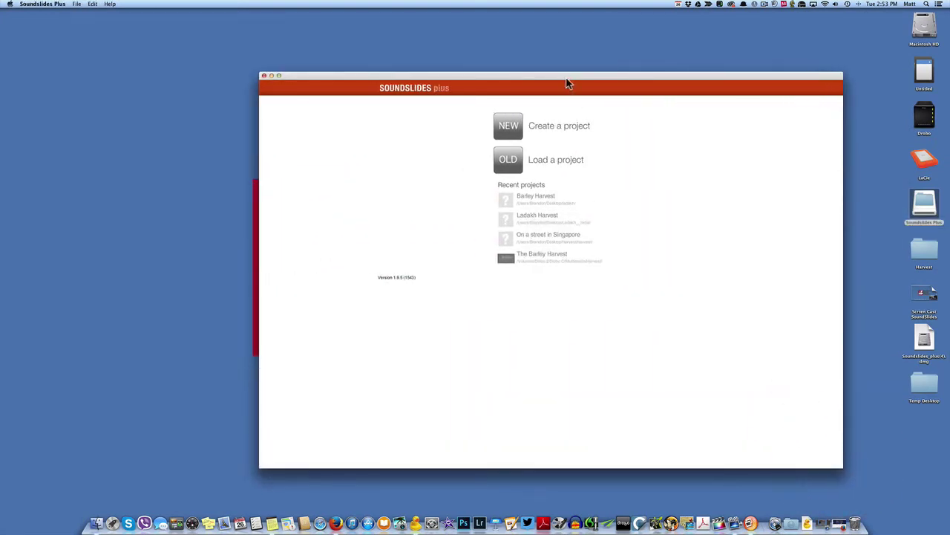
pyautogui.moveTo(563, 75); pyautogui.dragTo(467, 63)
pyautogui.press('ctrl+super+f')
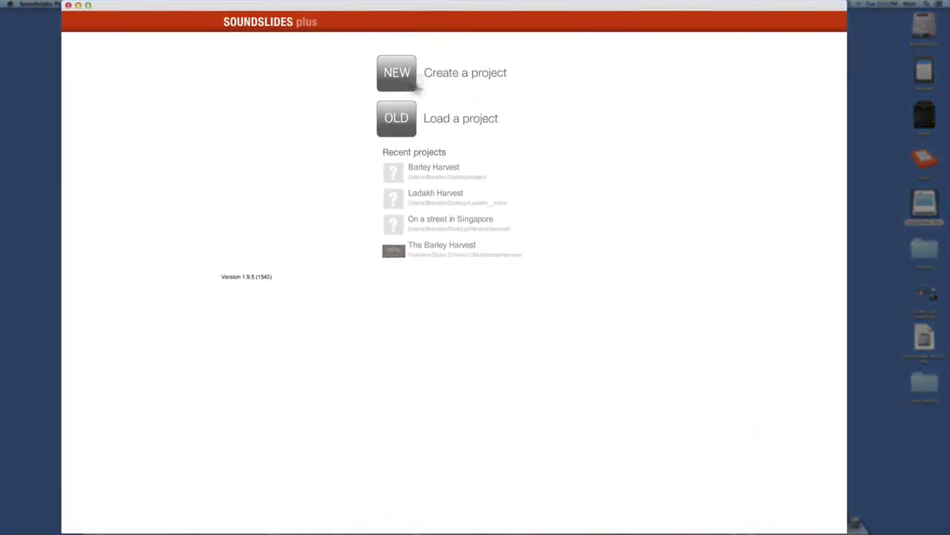
# Create a new project named "ladakh" and save it on the Desktop
pyautogui.click(406, 81)
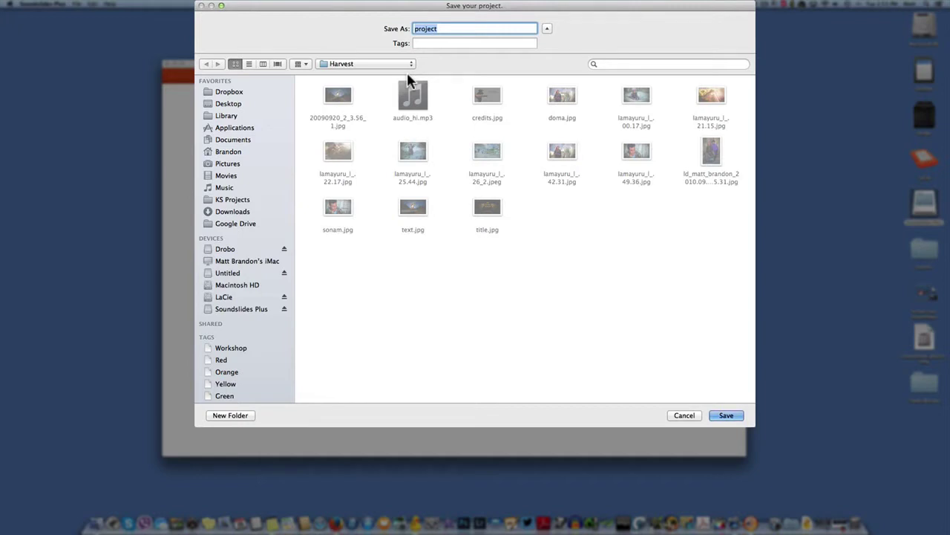
pyautogui.press('BackSpace')
pyautogui.write('ladakh')
pyautogui.click(350, 63)
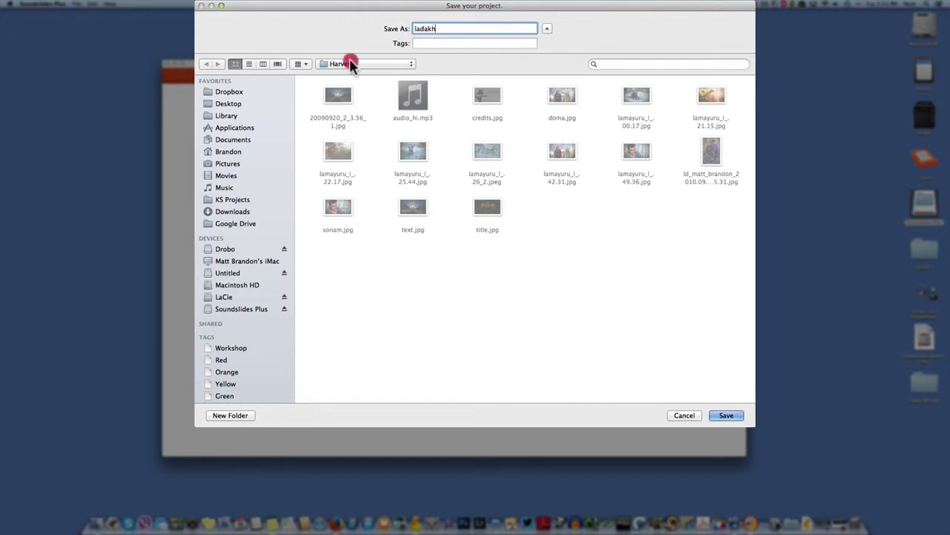
pyautogui.click(381, 102)
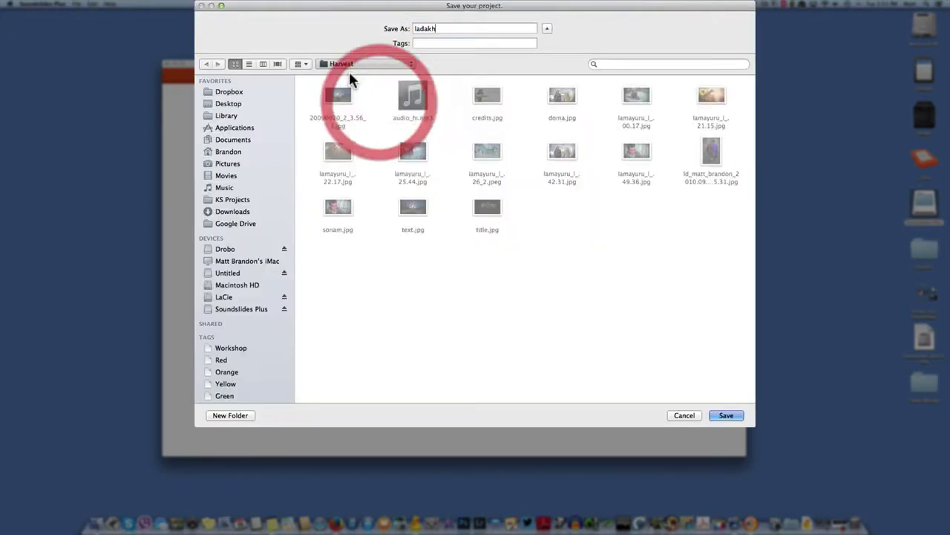
pyautogui.click(738, 415)
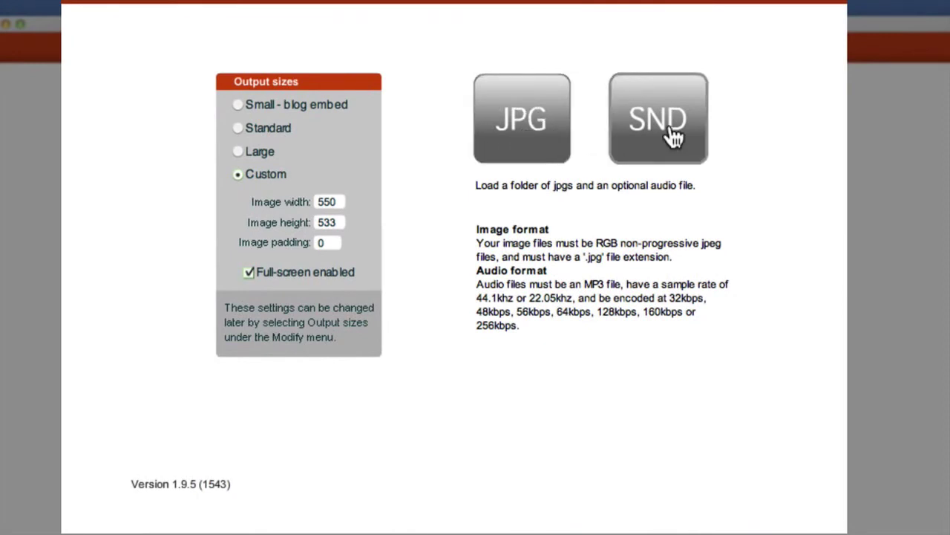
# Set the custom output size to an image width of 700 and an image height of 394
pyautogui.doubleClick(329, 202)
pyautogui.write('700')
pyautogui.doubleClick(335, 221)
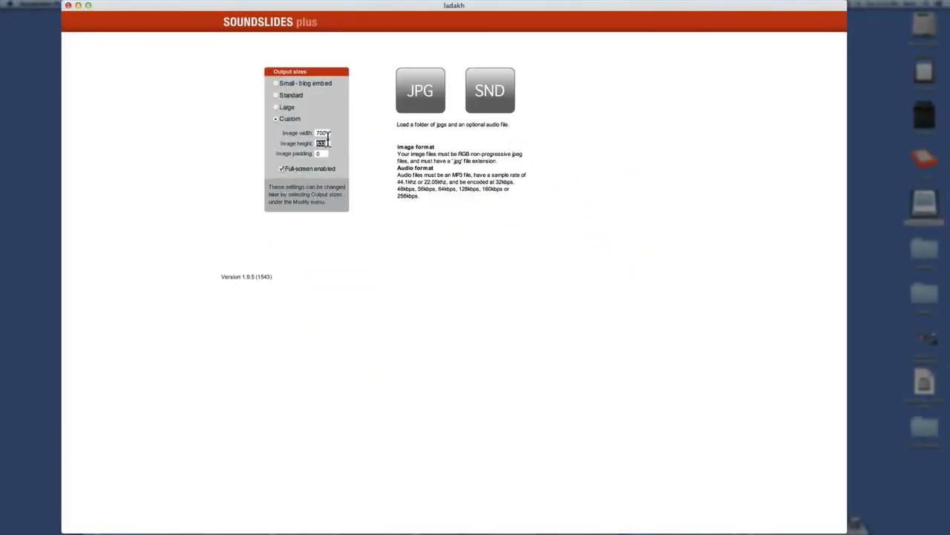
pyautogui.write('394')
# Load the JPG images from the Harvest folder on the Desktop into the project
pyautogui.moveTo(423, 10); pyautogui.dragTo(432, 10)
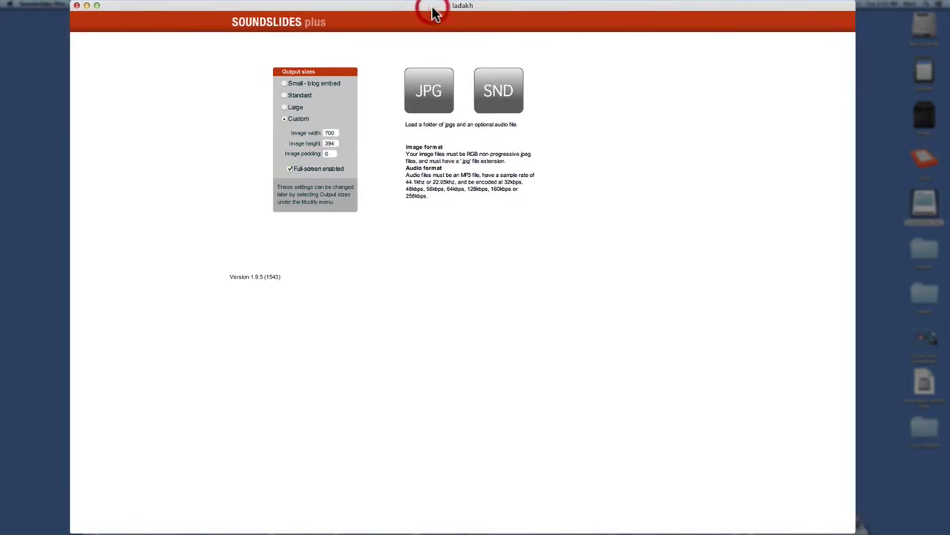
pyautogui.click(431, 101)
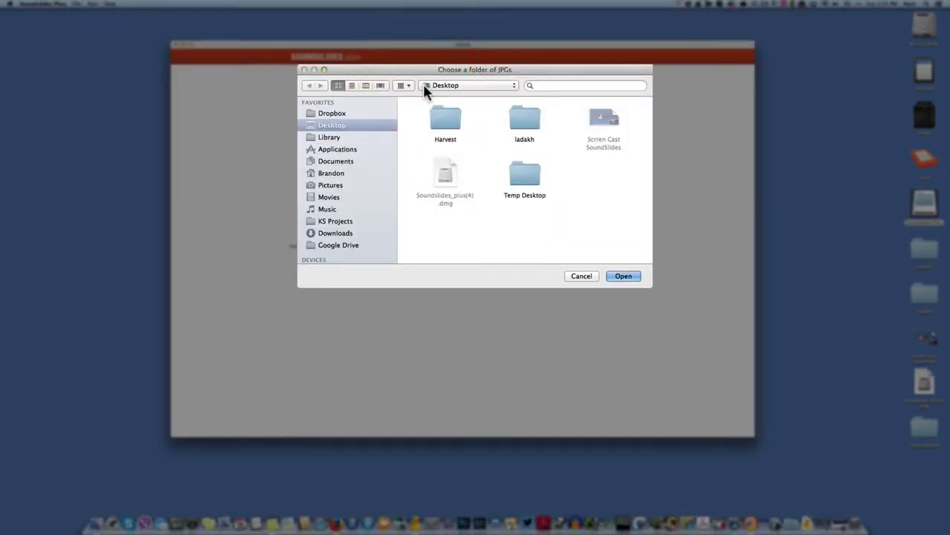
pyautogui.click(440, 71)
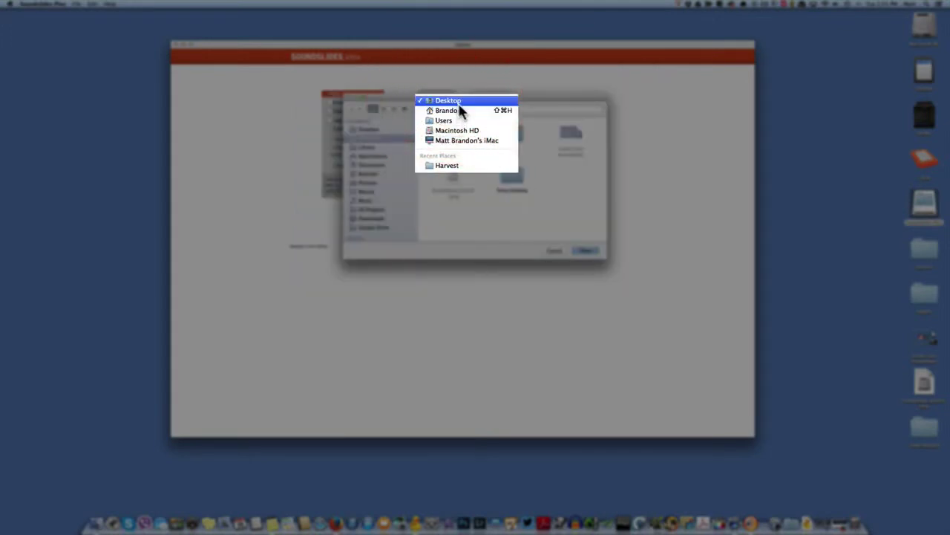
pyautogui.click(552, 155)
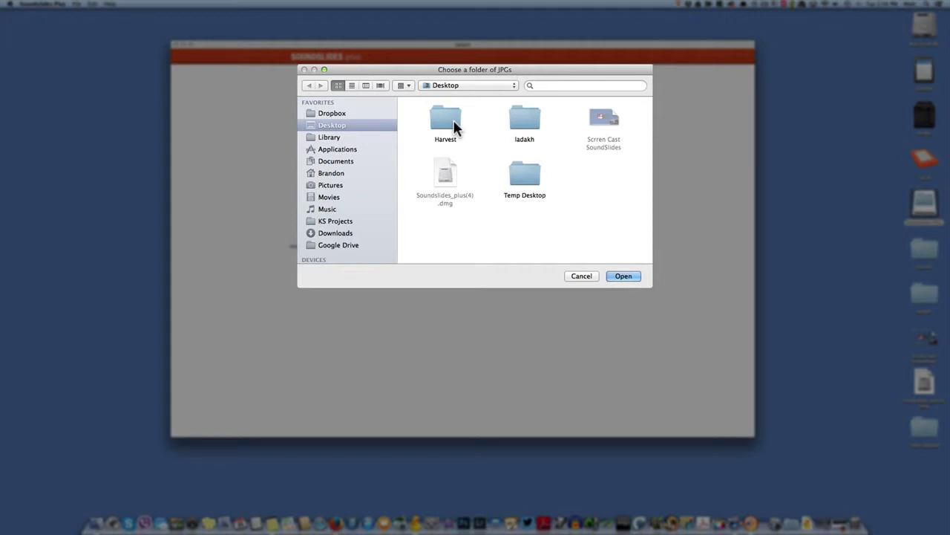
pyautogui.doubleClick(454, 123)
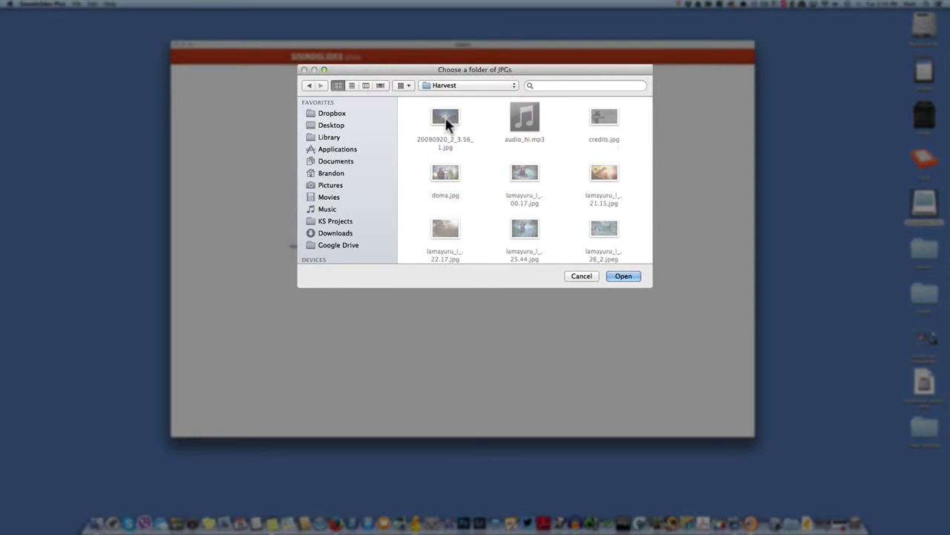
pyautogui.click(630, 275)
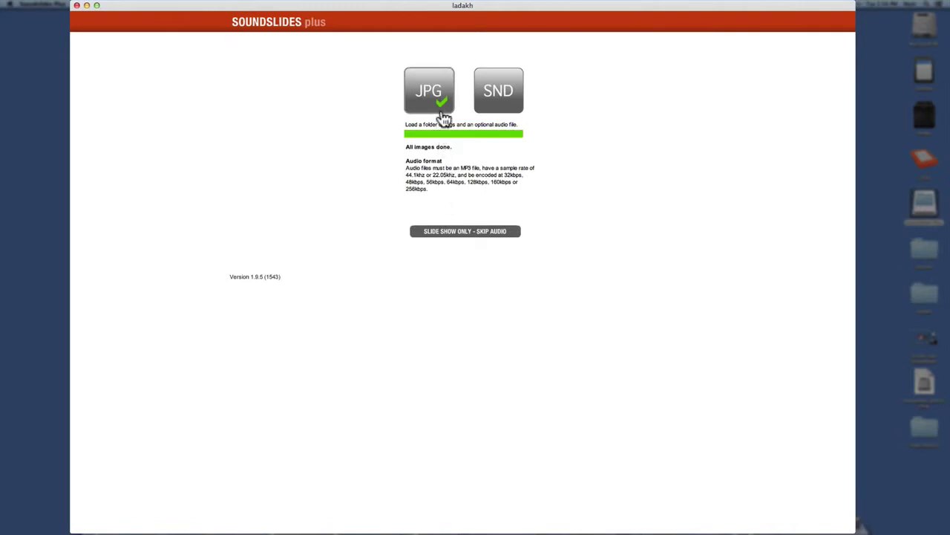
# Load audio_hi.mp3 from the Harvest folder as the soundtrack and dismiss the missing-shell notice
pyautogui.click(504, 108)
pyautogui.click(525, 119)
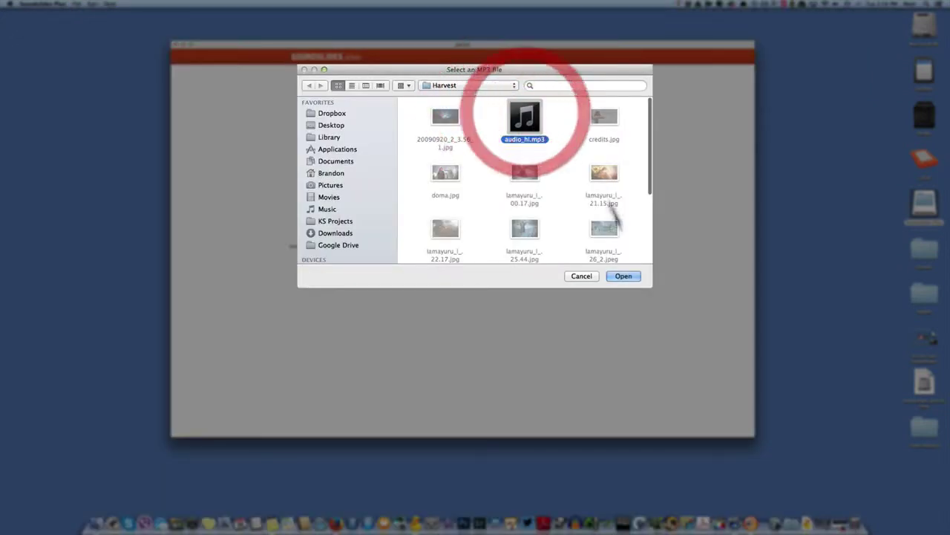
pyautogui.click(626, 277)
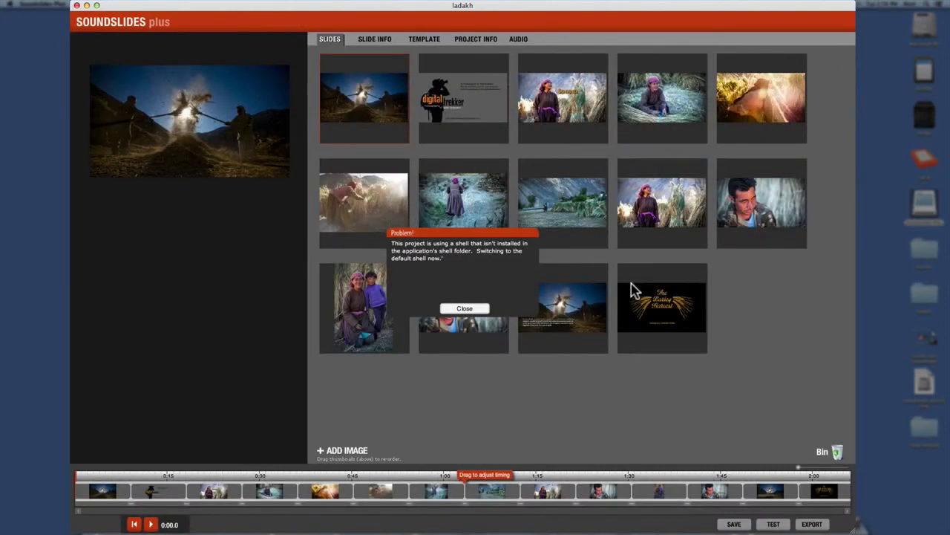
pyautogui.click(467, 309)
# Reorder the slides to put the Barley Harvest title first, the winnowing scene with text second and the Digital Trekker credits last
pyautogui.moveTo(371, 14); pyautogui.dragTo(355, 13)
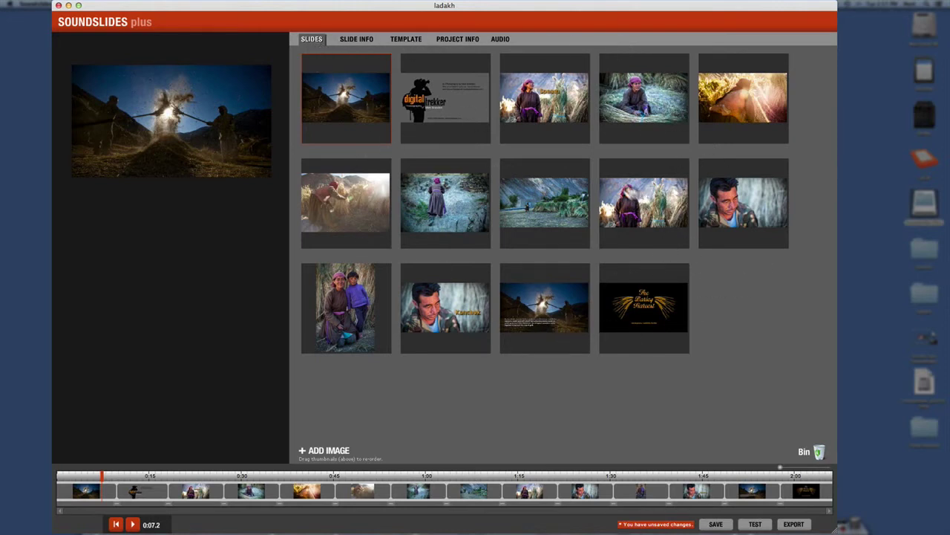
pyautogui.moveTo(363, 119); pyautogui.dragTo(456, 123)
pyautogui.moveTo(350, 121); pyautogui.dragTo(647, 323)
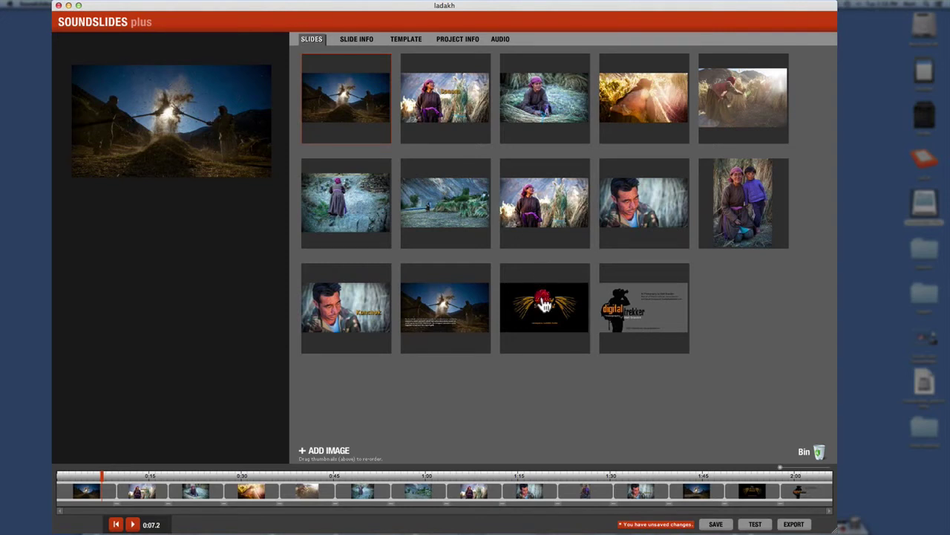
pyautogui.moveTo(544, 303); pyautogui.dragTo(344, 106)
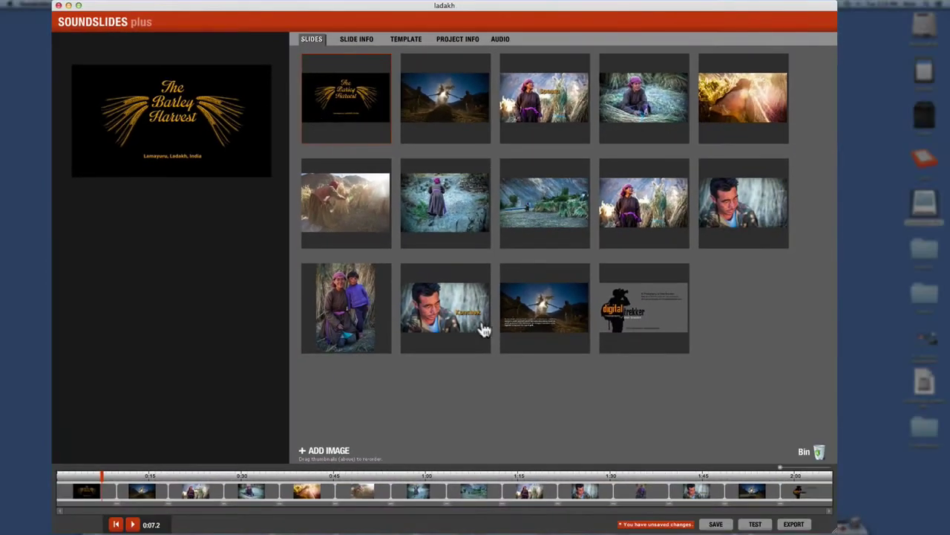
pyautogui.moveTo(551, 320); pyautogui.dragTo(452, 106)
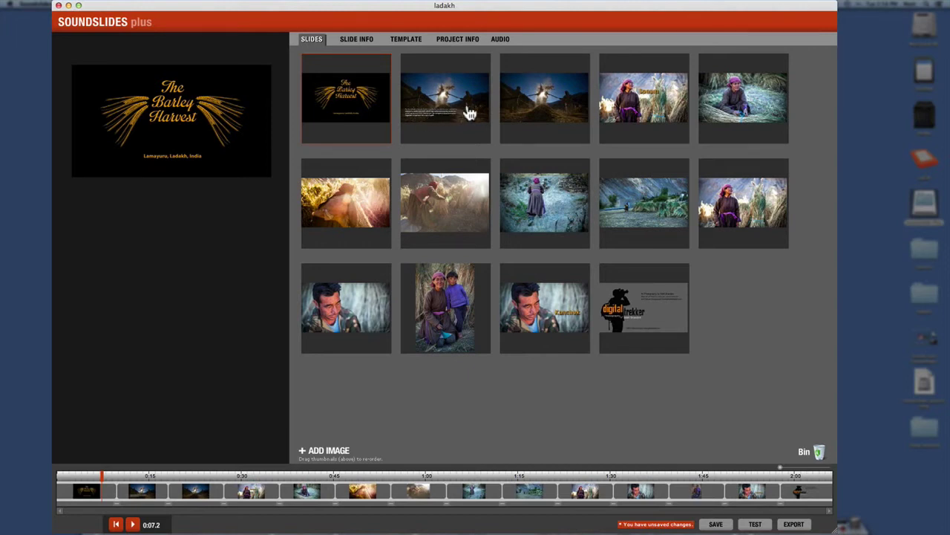
# Preview the change from the winnowing slide with text to its plain version, and pause playback
pyautogui.click(153, 477)
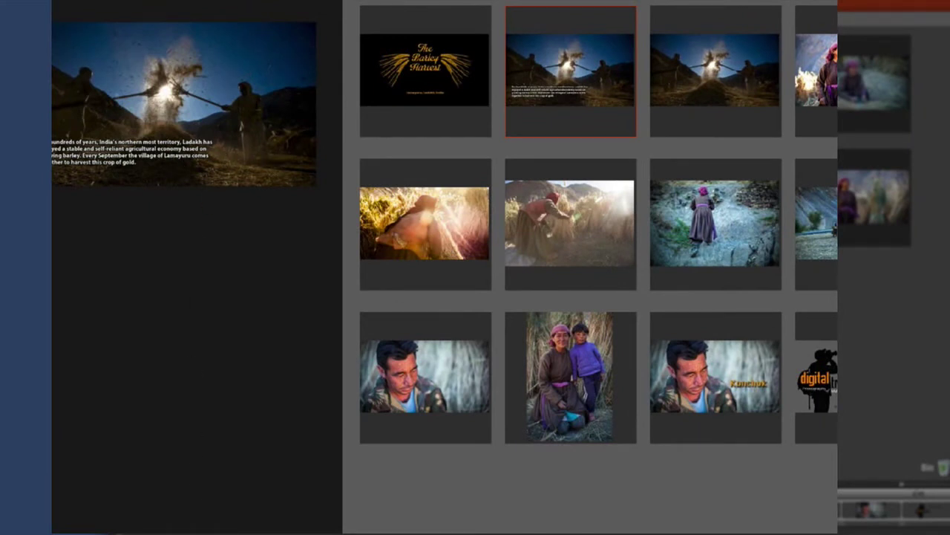
pyautogui.click(715, 70)
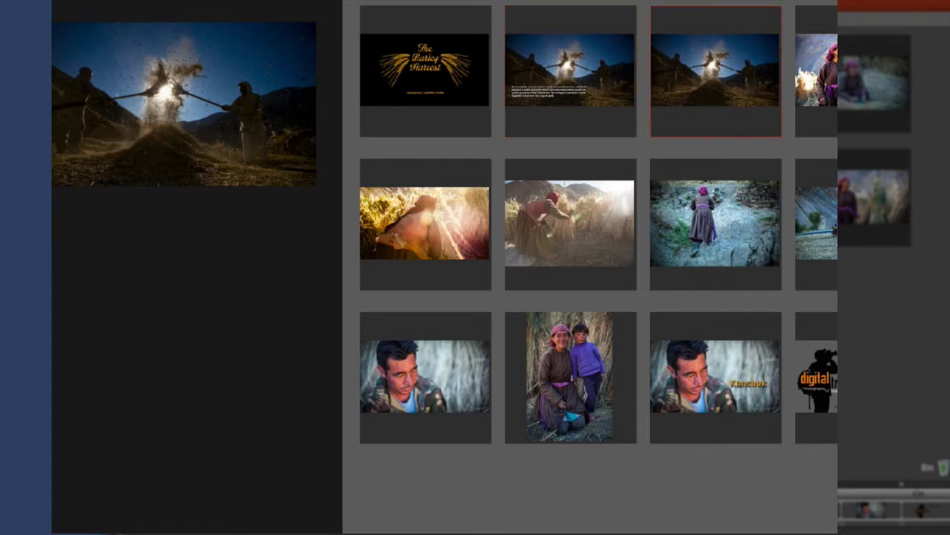
pyautogui.click(570, 70)
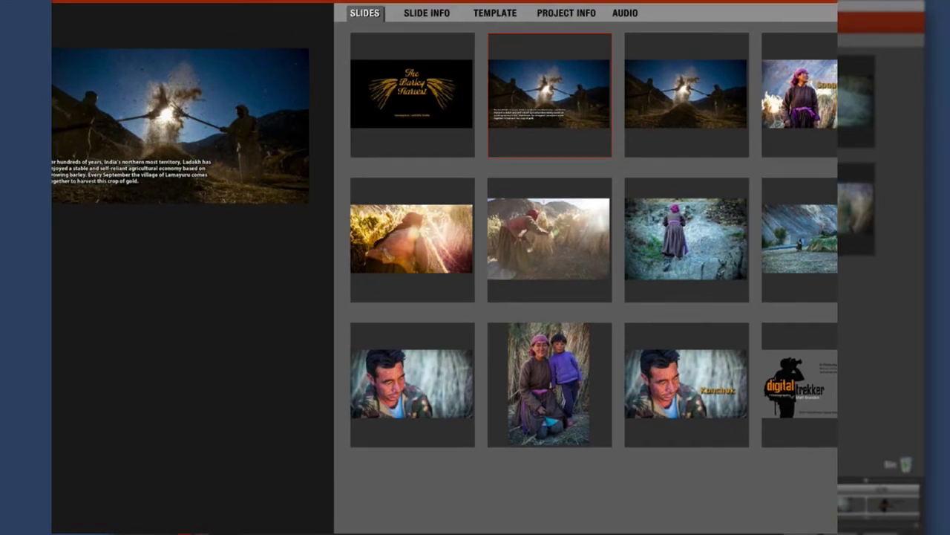
pyautogui.press('Right')
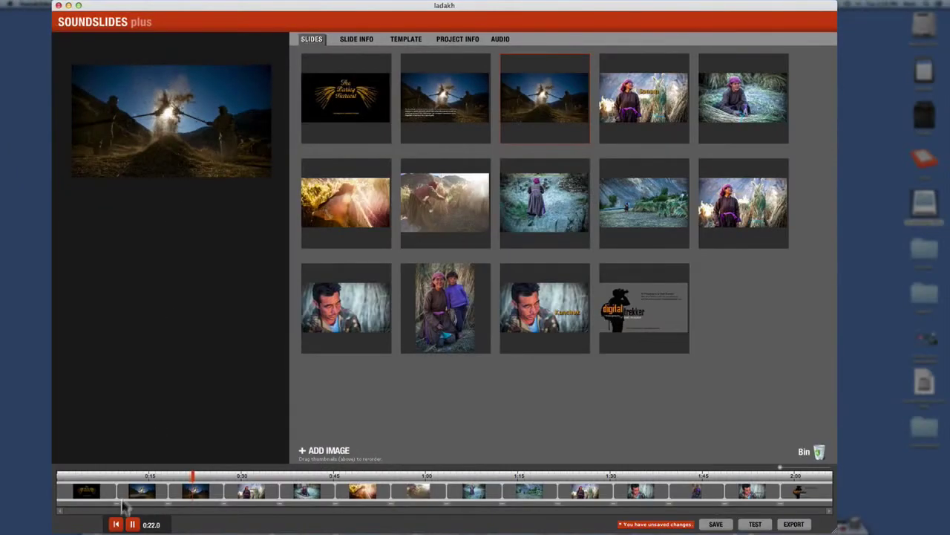
pyautogui.click(132, 524)
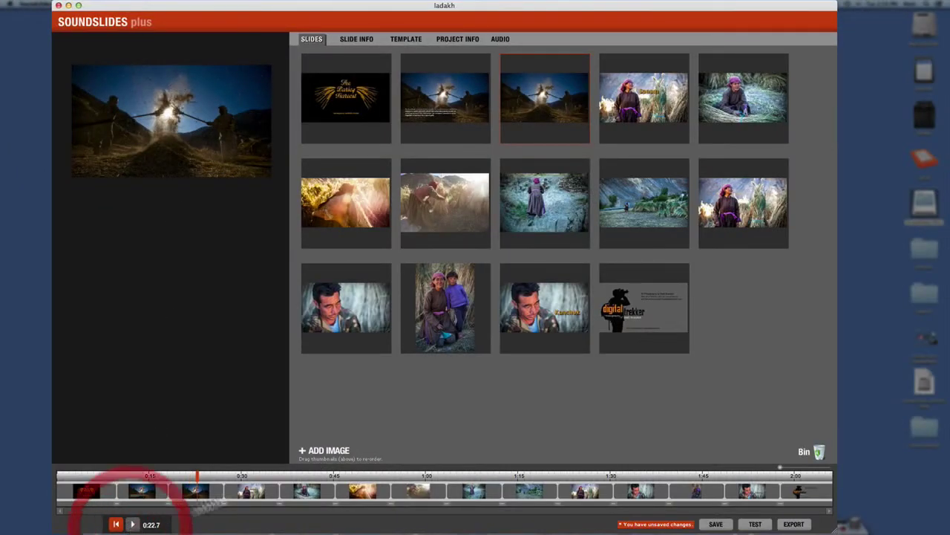
# View the slide details of the fourth slide, the titled portrait of a woman, and return to the slide overview
pyautogui.click(643, 108)
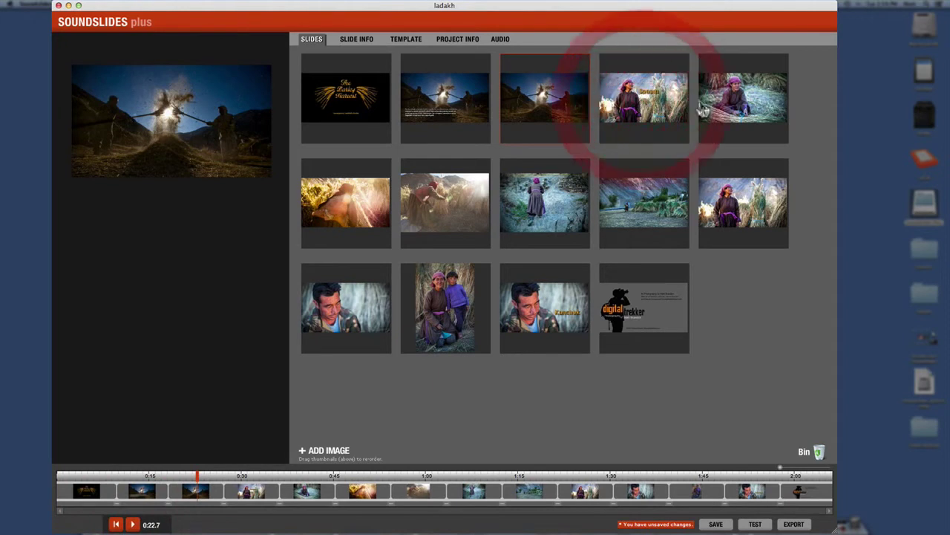
pyautogui.doubleClick(653, 95)
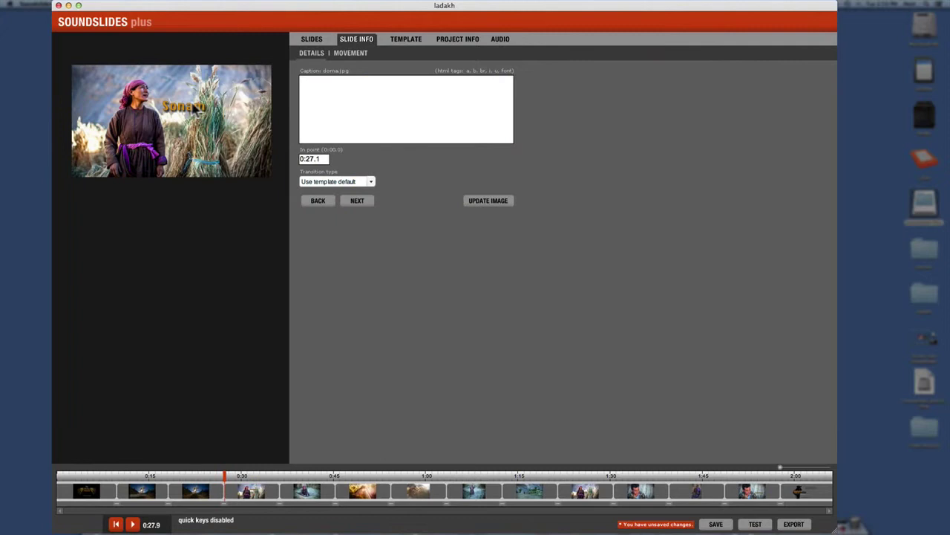
pyautogui.click(312, 38)
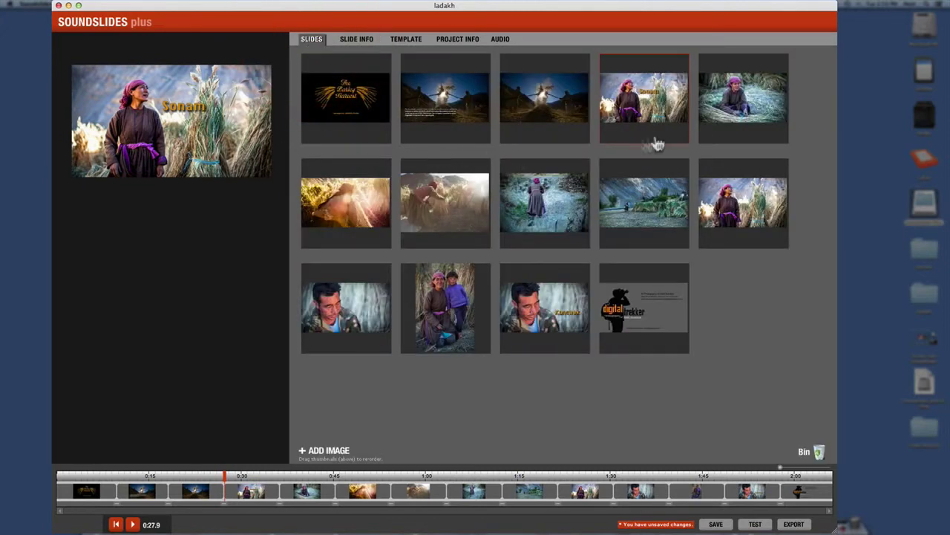
# Move the plain portrait of the standing woman right after its titled version, and the man's titled portrait right before his plain one
pyautogui.moveTo(726, 207); pyautogui.dragTo(724, 112)
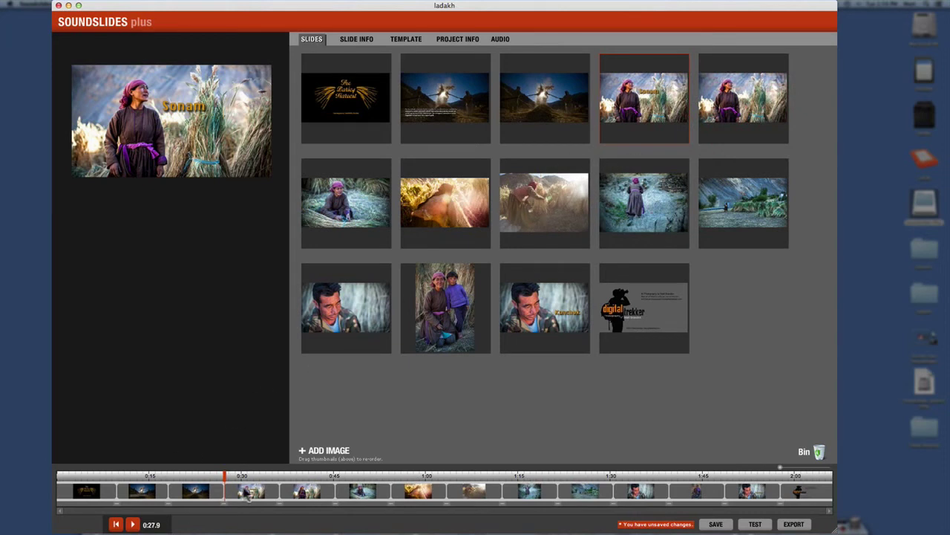
pyautogui.click(265, 478)
pyautogui.moveTo(264, 481); pyautogui.dragTo(298, 476)
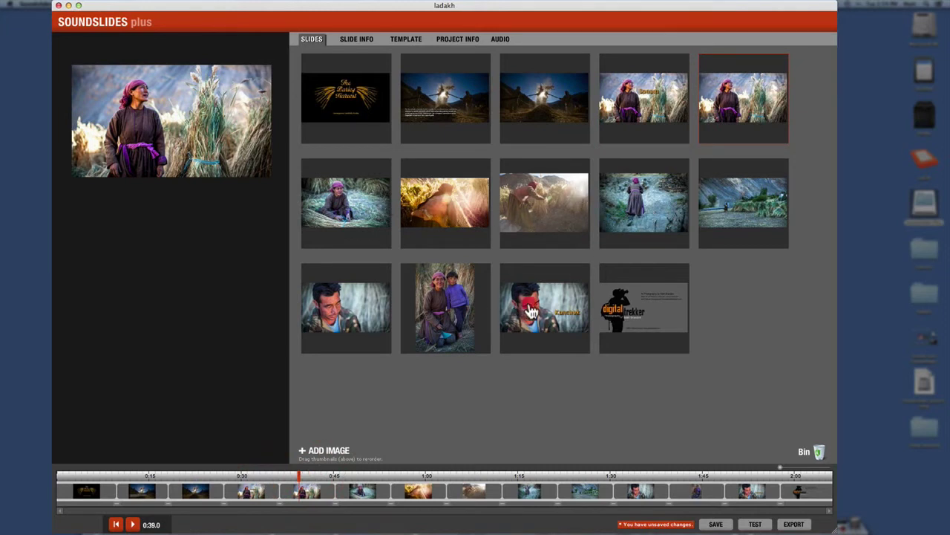
pyautogui.moveTo(520, 312); pyautogui.dragTo(336, 313)
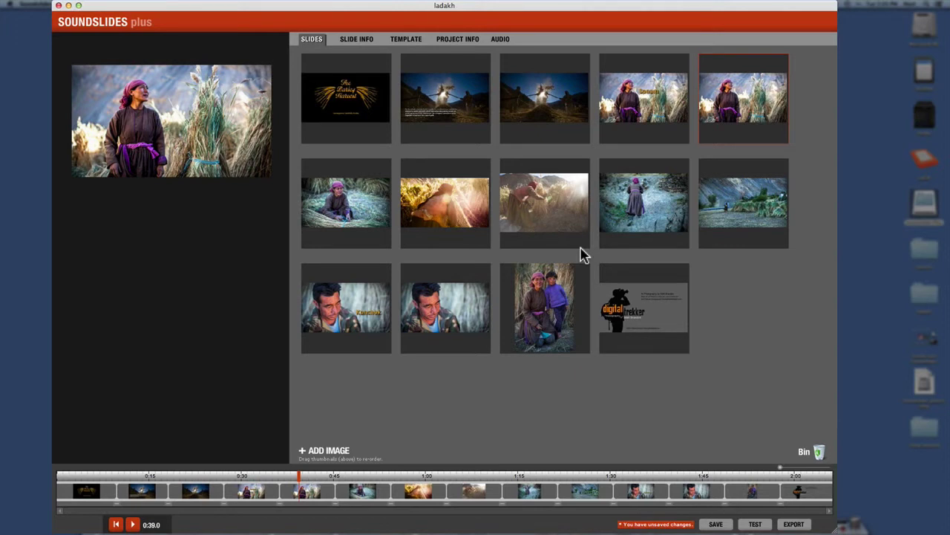
# Preview the woman-and-child slide near the end, open its details, and go back through the slide details to the titled portrait of the woman
pyautogui.click(469, 282)
pyautogui.click(712, 477)
pyautogui.moveTo(712, 479); pyautogui.dragTo(743, 483)
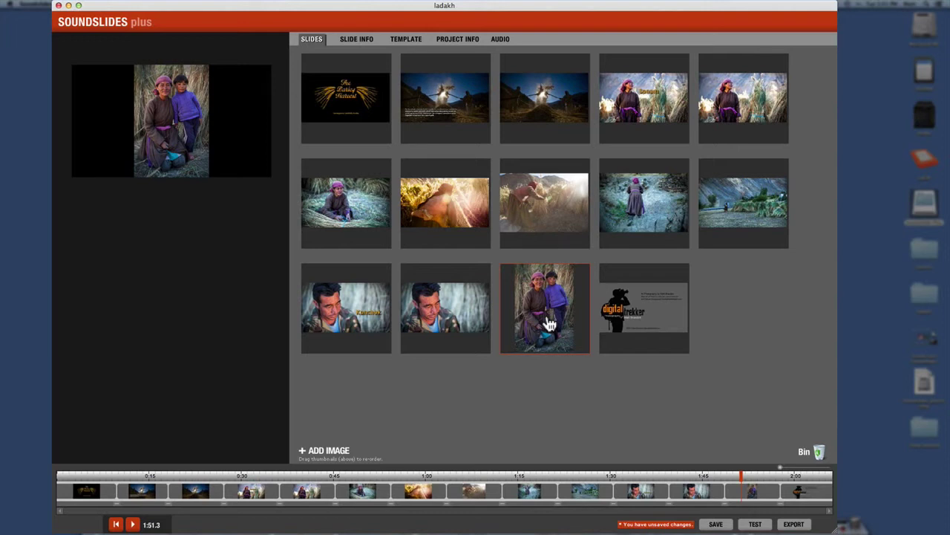
pyautogui.click(349, 43)
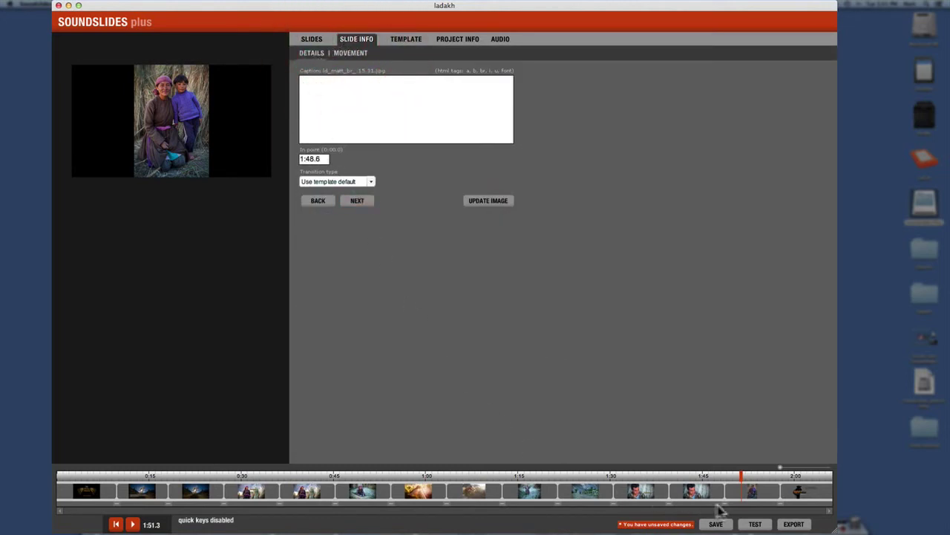
pyautogui.click(314, 202)
pyautogui.click(315, 202)
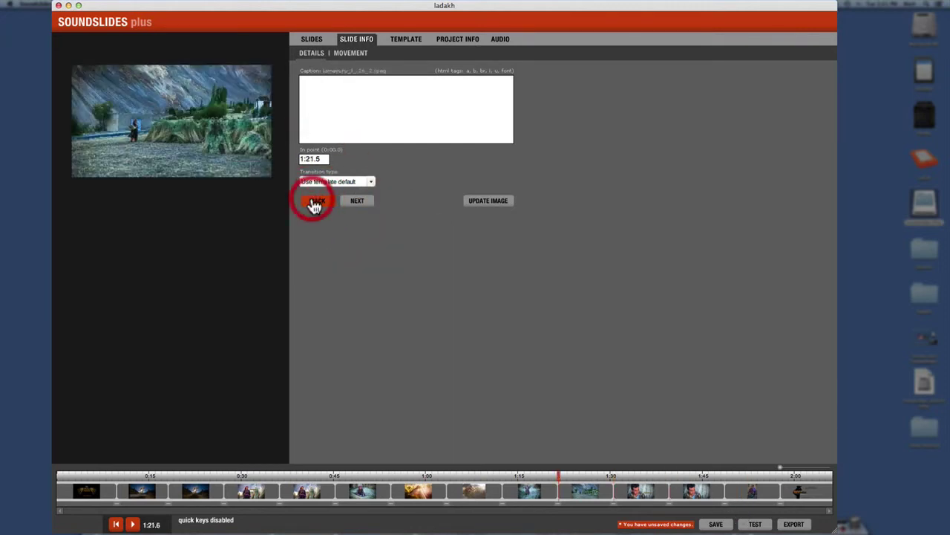
pyautogui.click(315, 202)
pyautogui.click(315, 202)
pyautogui.click(315, 201)
pyautogui.click(315, 202)
pyautogui.click(315, 202)
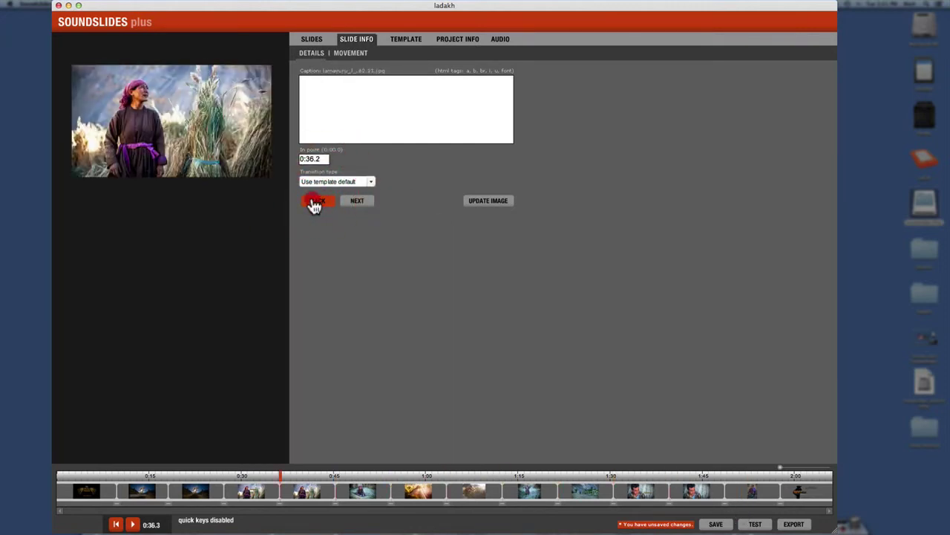
pyautogui.click(315, 202)
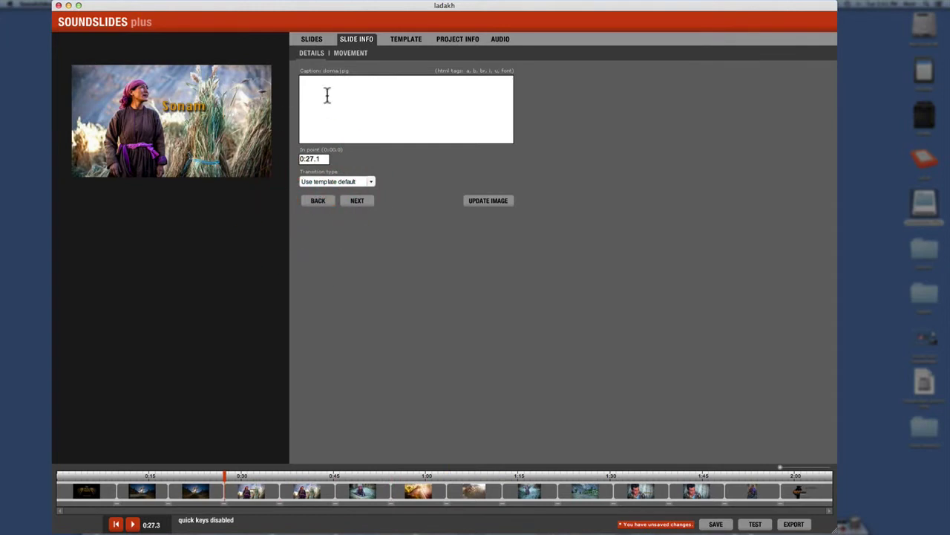
# Caption the titled portrait slide with the woman's first name followed by "the Ladakhi lady."
pyautogui.click(327, 95)
pyautogui.write('S')
pyautogui.write('onam')
pyautogui.write(' the ')
pyautogui.write('bar')
pyautogui.write('ley')
pyautogui.write(' haver')
pyautogui.press('BackSpace')
pyautogui.press('BackSpace')
pyautogui.press('BackSpace')
pyautogui.press('BackSpace')
pyautogui.press('BackSpace')
pyautogui.press('BackSpace')
pyautogui.press('BackSpace')
pyautogui.press('BackSpace')
pyautogui.press('BackSpace')
pyautogui.press('BackSpace')
pyautogui.press('BackSpace')
pyautogui.press('BackSpace')
pyautogui.write('Ladakhi lady.')
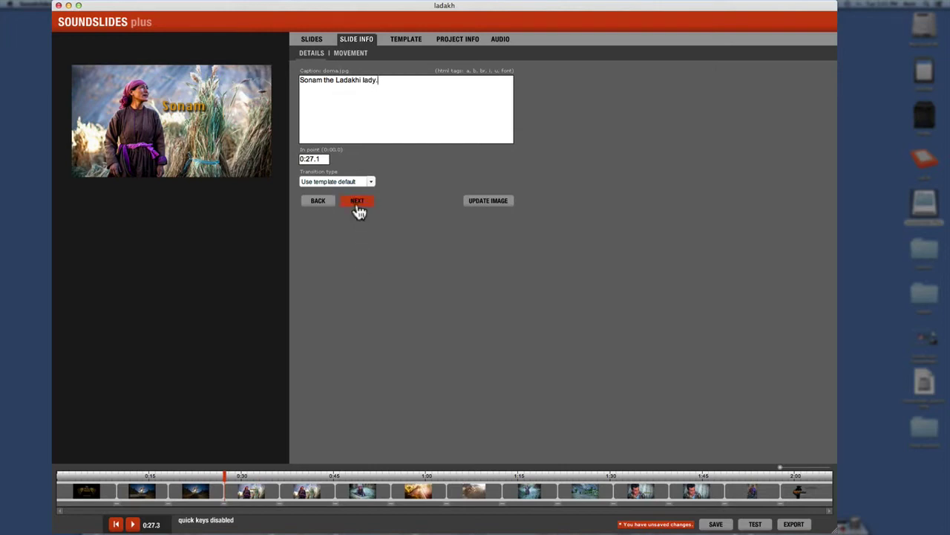
# Try adjusting the end zoom in the titled portrait's movement settings, and reset the movement
pyautogui.click(351, 54)
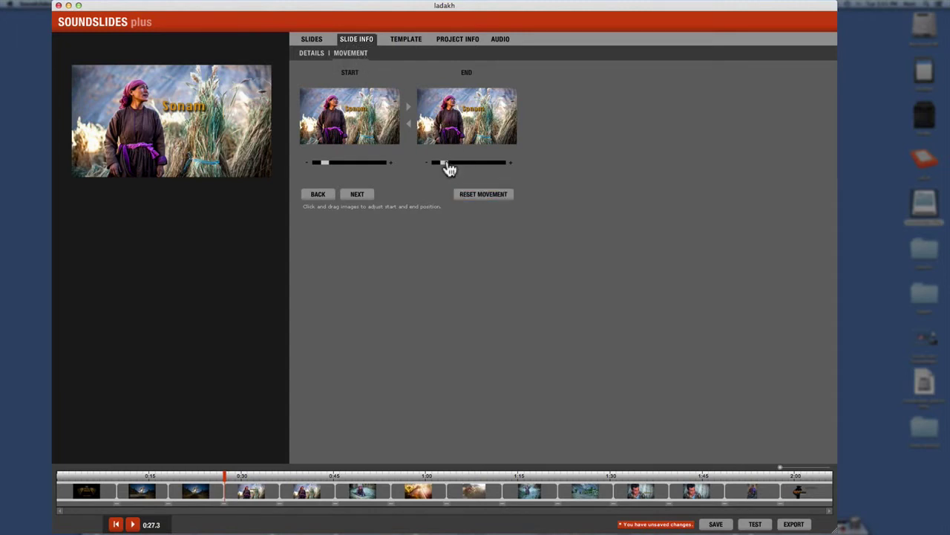
pyautogui.moveTo(446, 163)
pyautogui.mouseDown()
pyautogui.moveTo(480, 166)
pyautogui.moveTo(452, 170)
pyautogui.mouseUp()
pyautogui.click(471, 195)
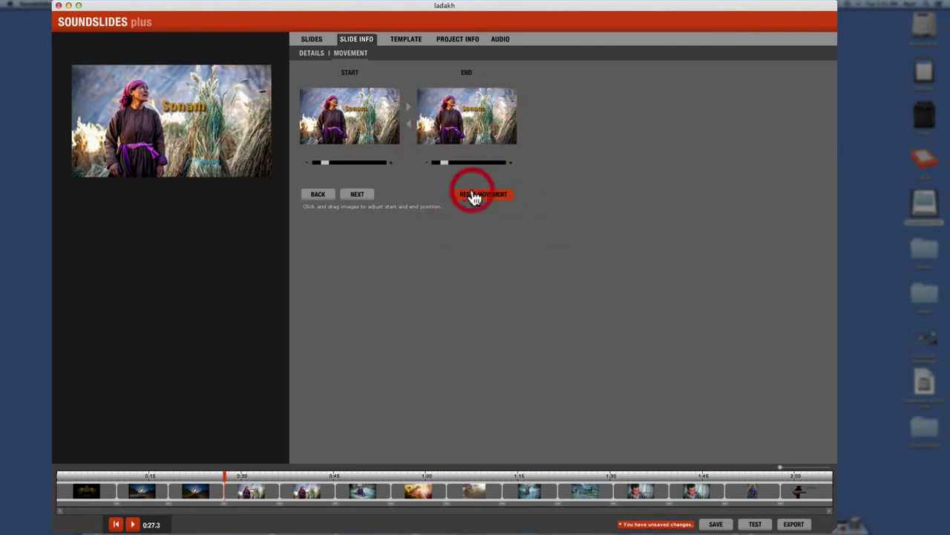
# Turn off the header in the template's display settings, keeping the plain_white color preset and HTML centering on
pyautogui.click(406, 40)
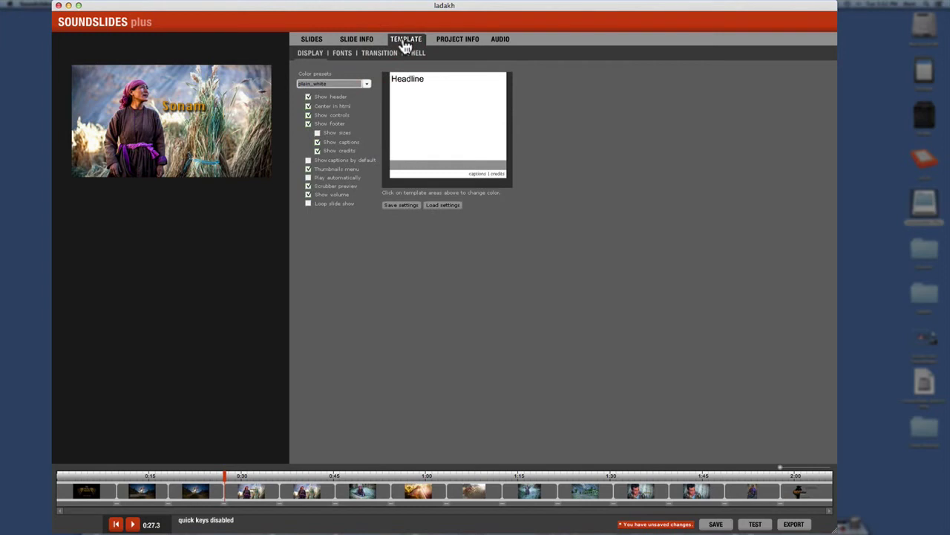
pyautogui.click(339, 83)
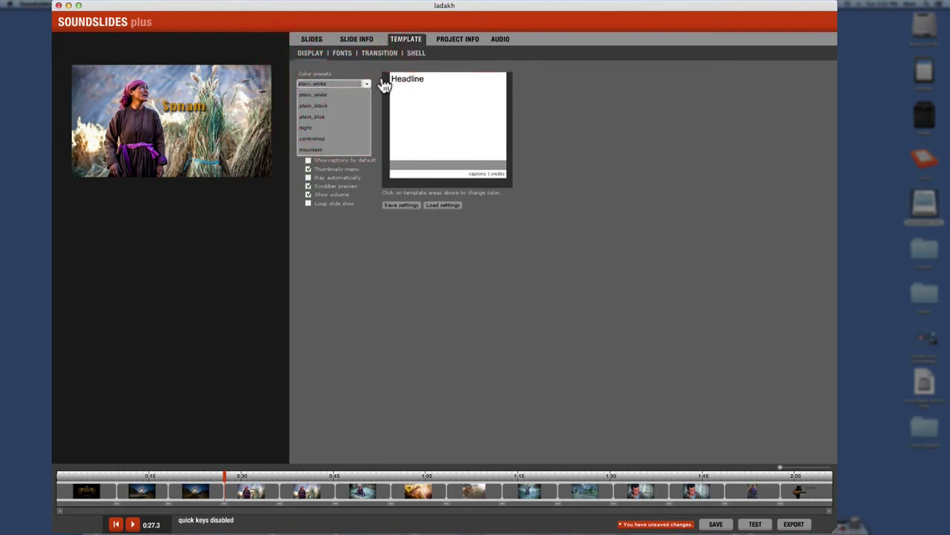
pyautogui.click(426, 67)
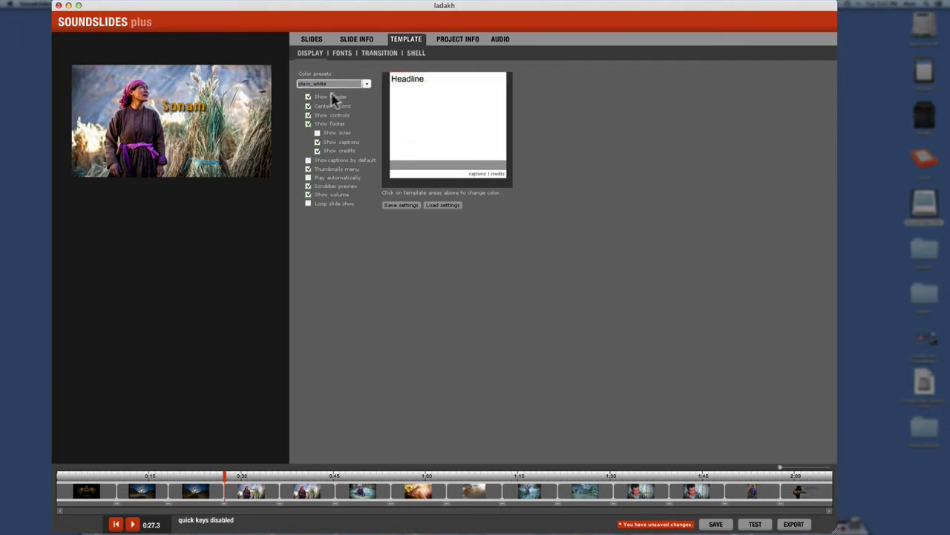
pyautogui.click(309, 97)
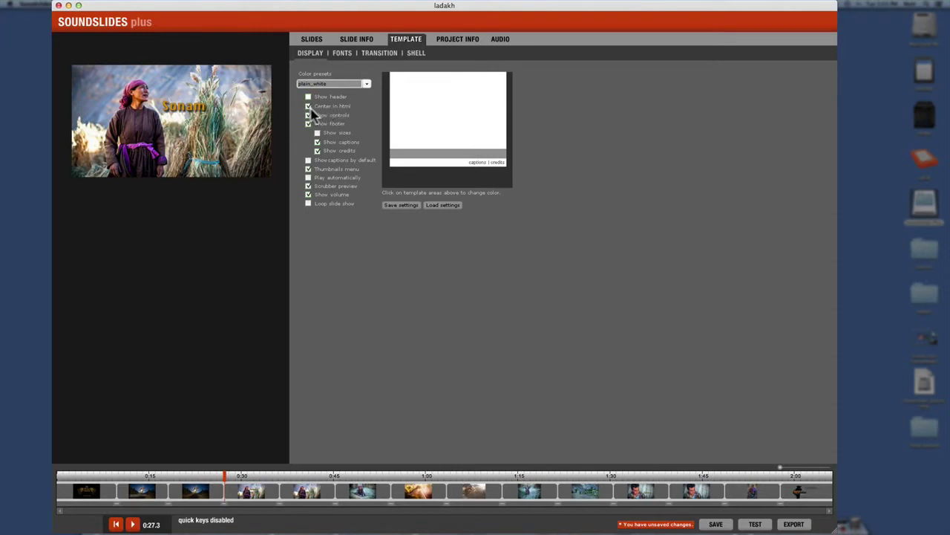
pyautogui.click(309, 106)
pyautogui.click(309, 106)
# Set the background color around the slideshow area in the template to dark blue
pyautogui.click(406, 164)
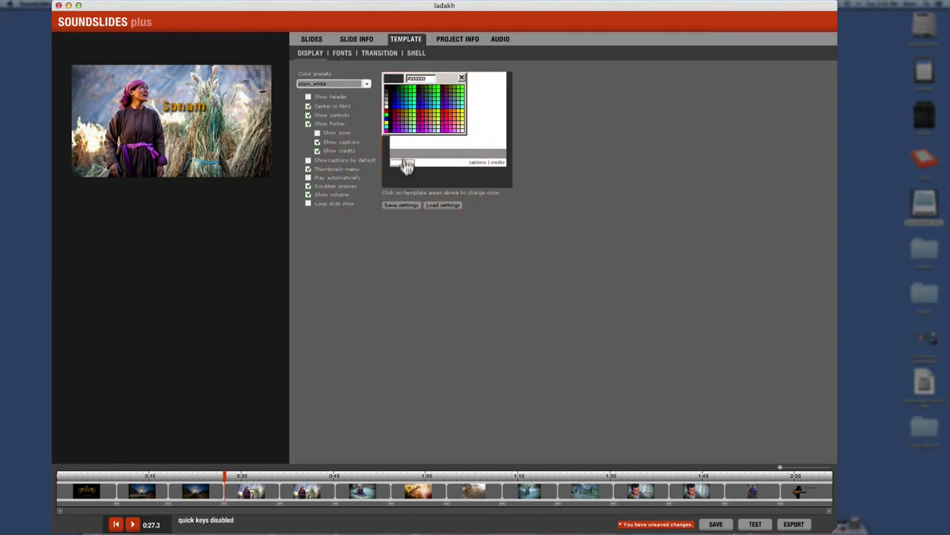
pyautogui.click(443, 170)
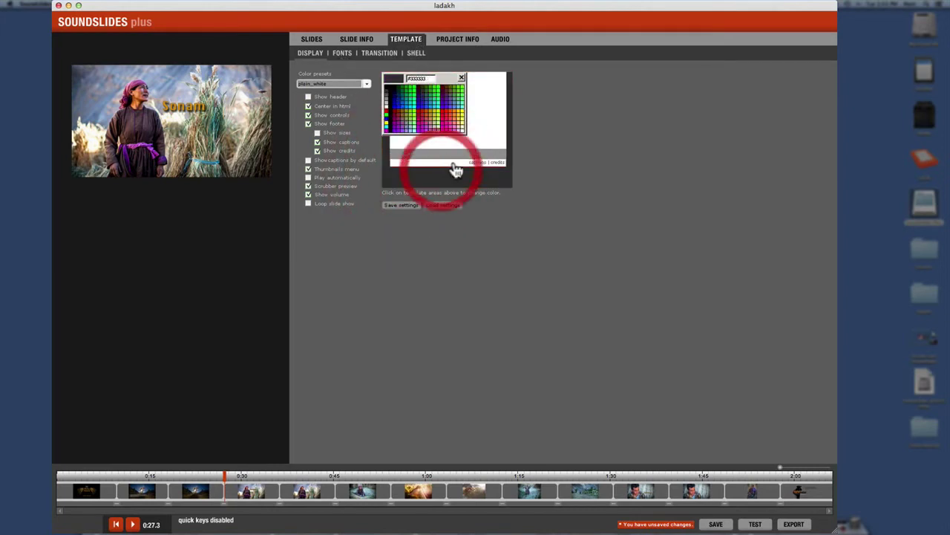
pyautogui.click(463, 155)
pyautogui.click(403, 159)
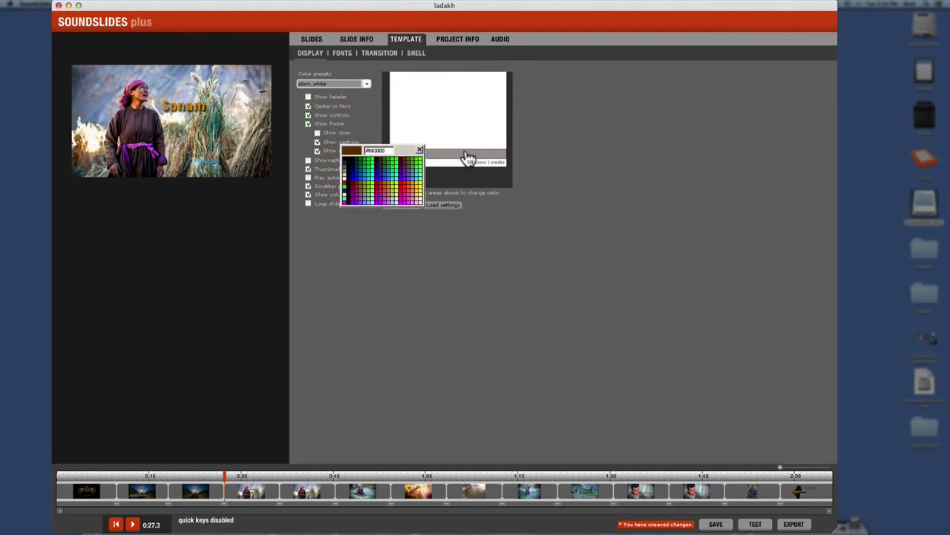
pyautogui.click(445, 125)
pyautogui.click(389, 147)
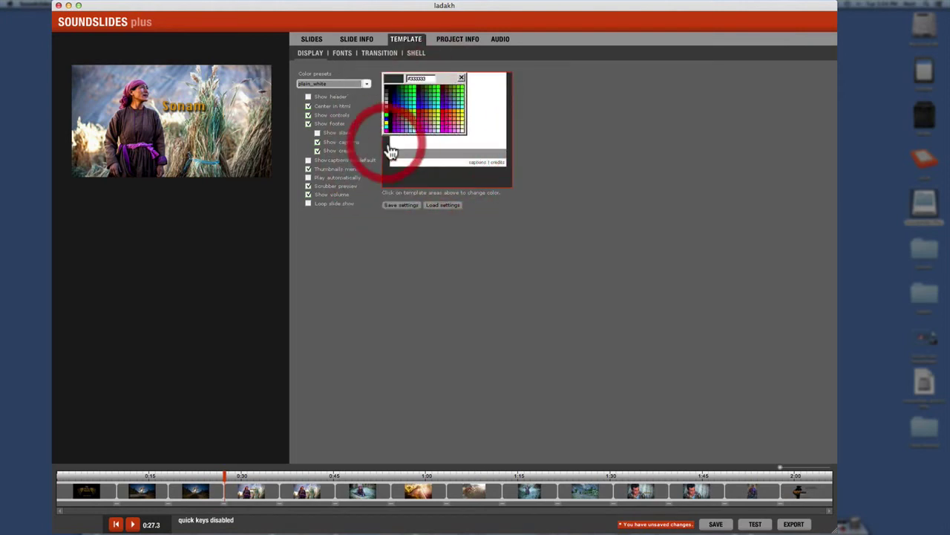
pyautogui.click(409, 183)
pyautogui.click(441, 184)
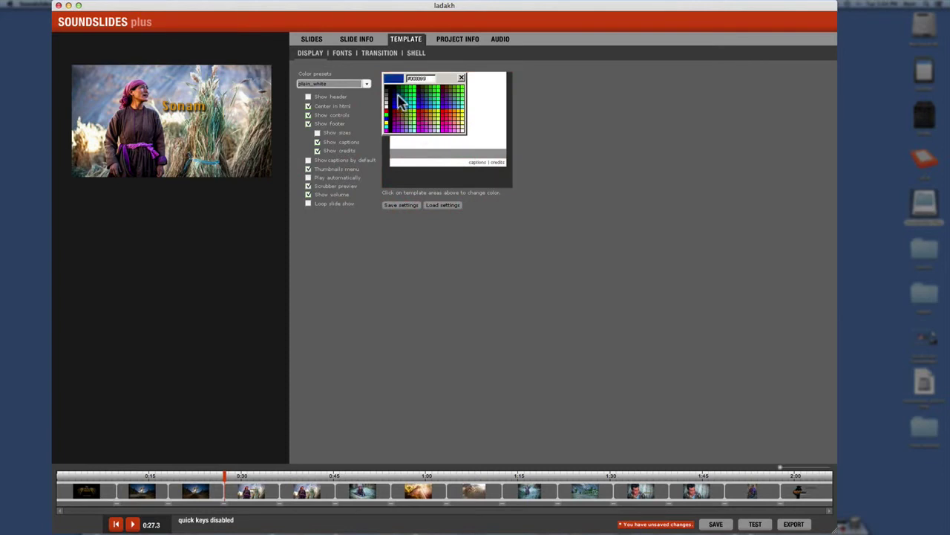
pyautogui.click(398, 102)
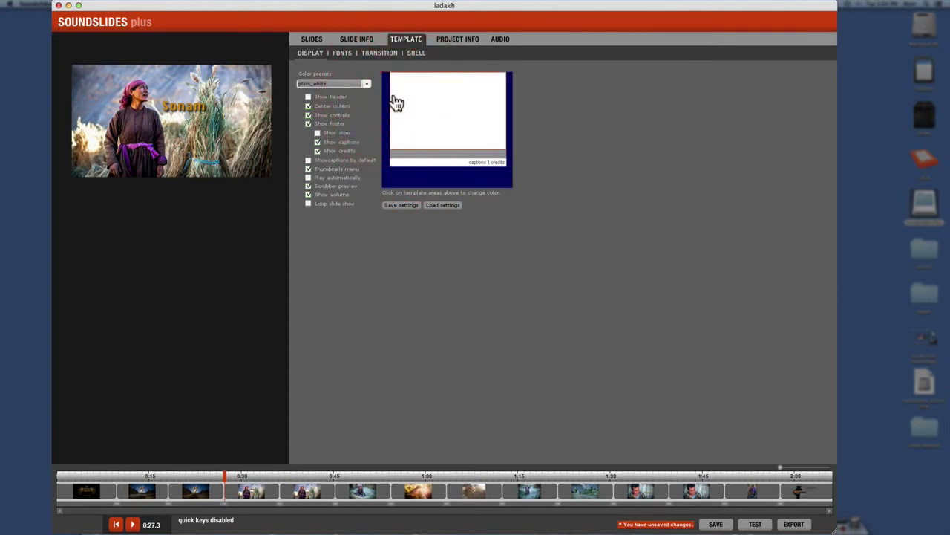
# Set the template's background color around the slideshow area to dark red
pyautogui.click(386, 101)
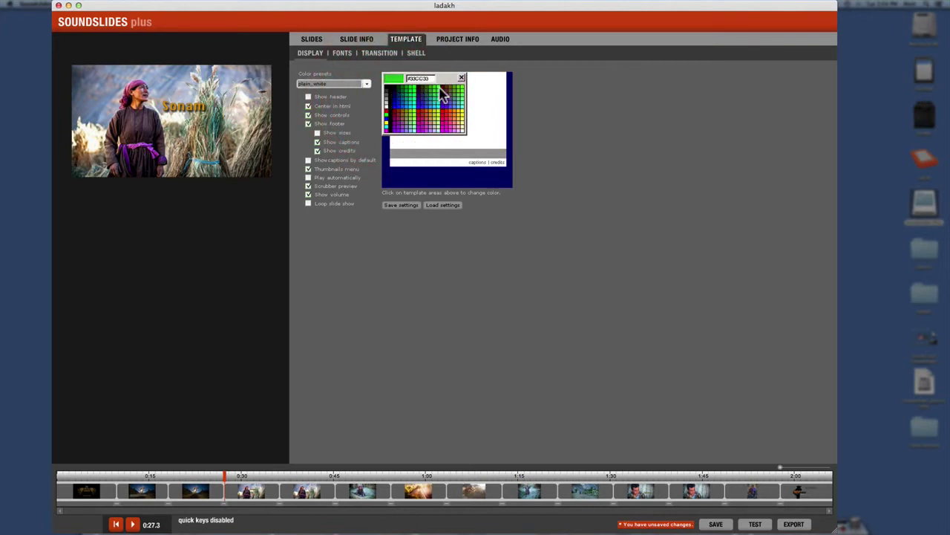
pyautogui.click(421, 92)
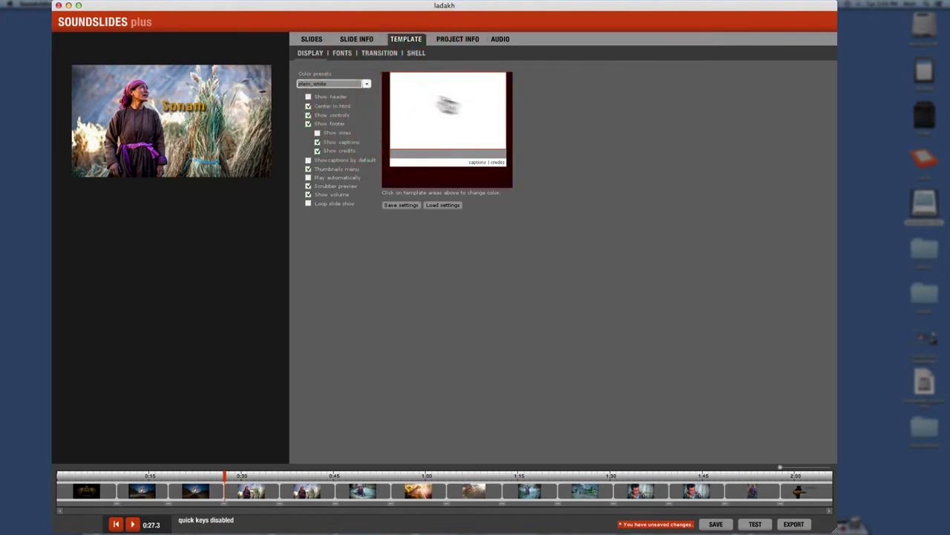
pyautogui.click(367, 234)
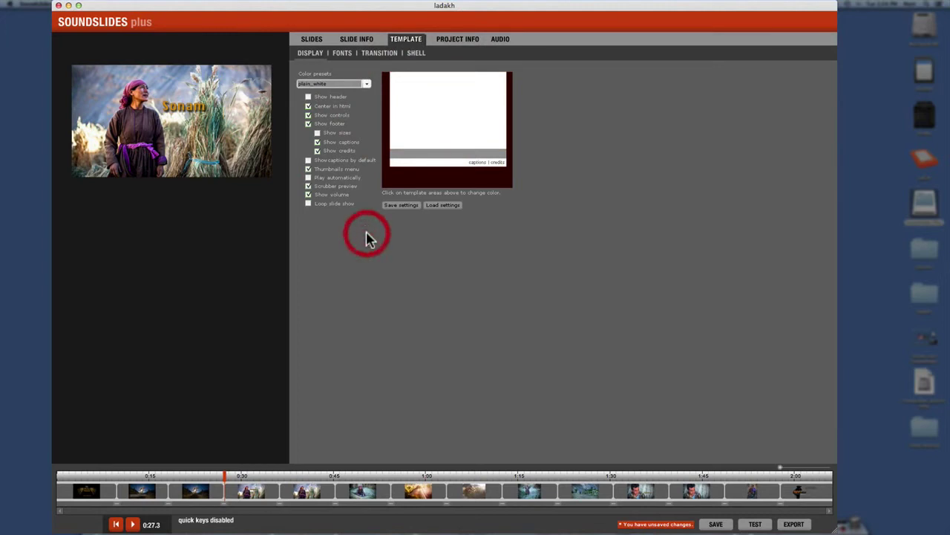
# Set the control font to Arial in the template's font settings
pyautogui.click(343, 55)
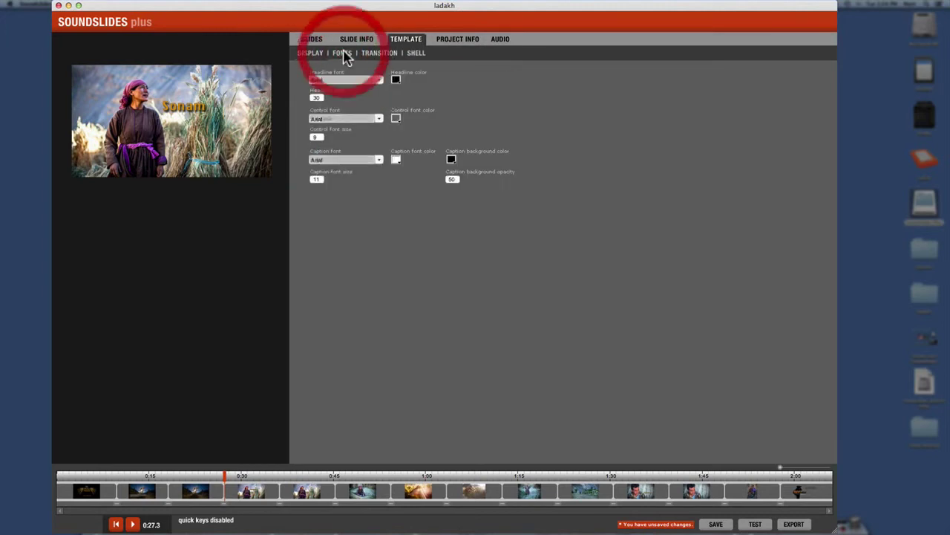
pyautogui.click(333, 122)
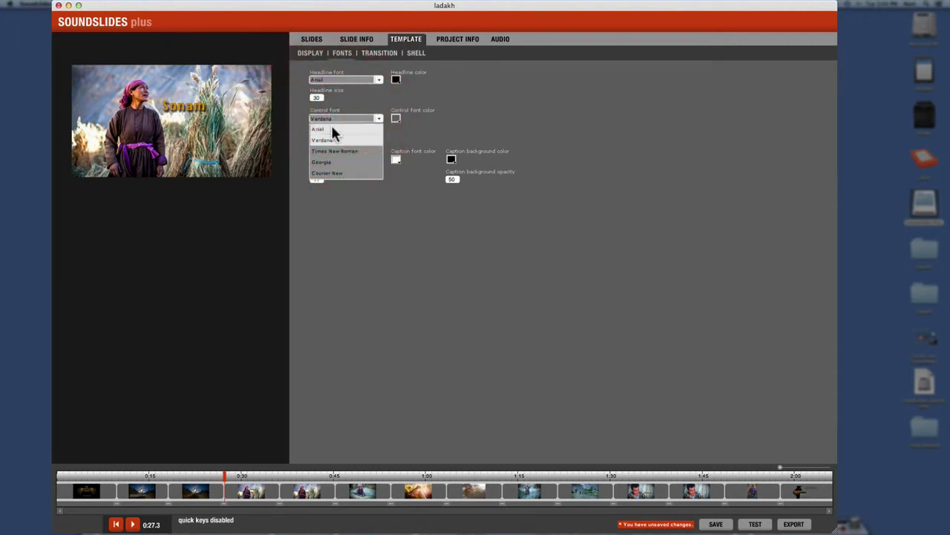
pyautogui.click(331, 124)
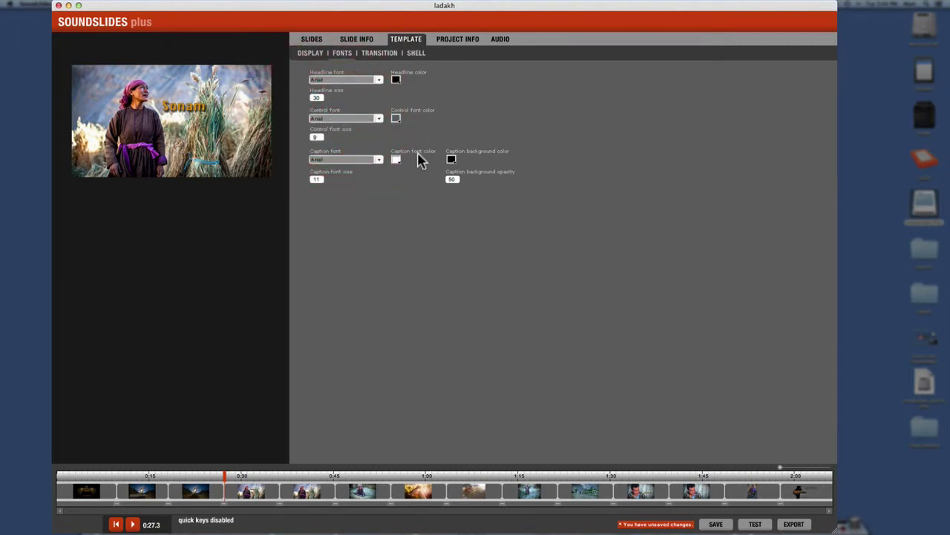
# Set the template's default transition for the whole slideshow to straight cut
pyautogui.click(378, 54)
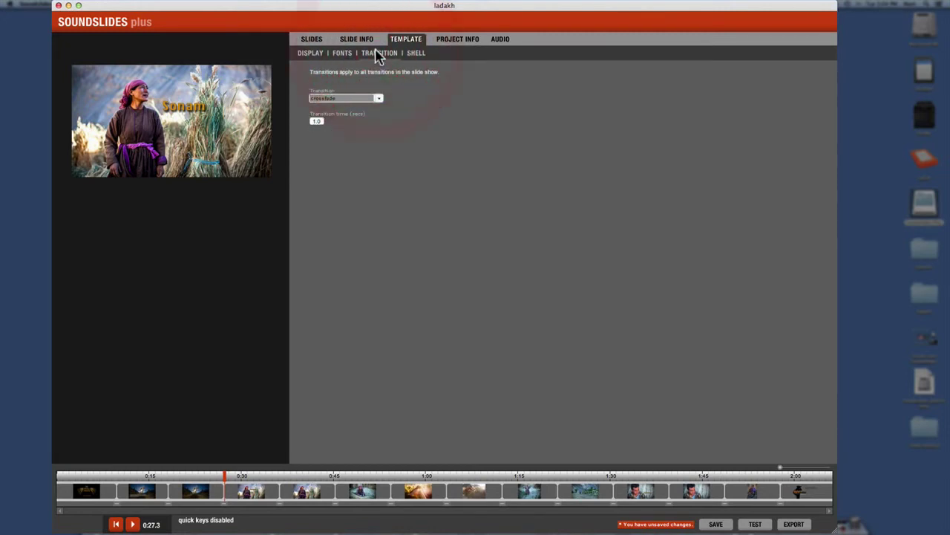
pyautogui.click(340, 99)
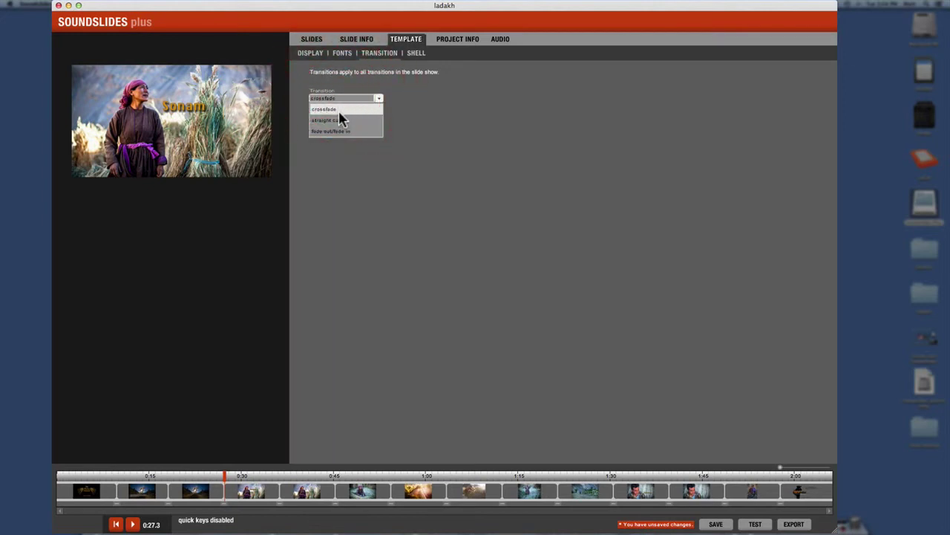
pyautogui.click(338, 121)
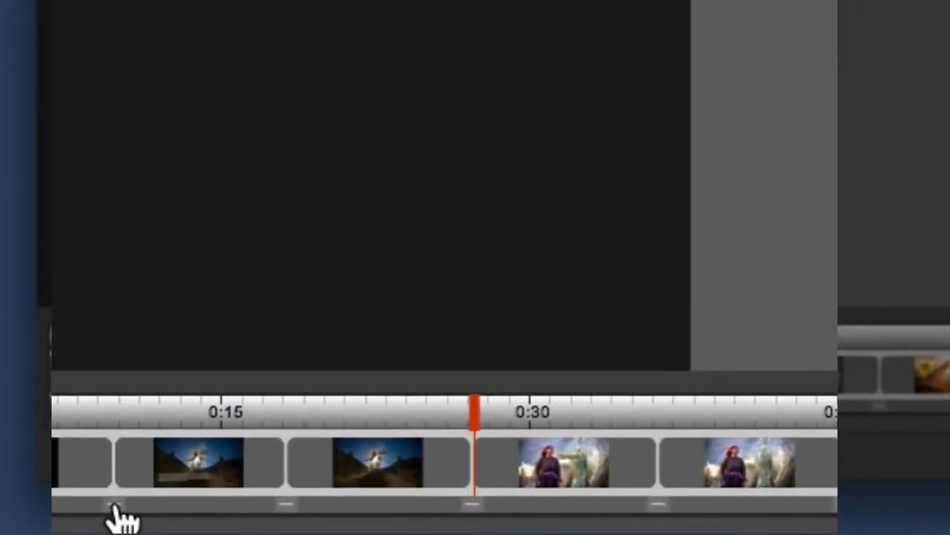
# Check the individual transition settings at the first, second and fourth slide changes on the timeline, closing each one
pyautogui.click(117, 506)
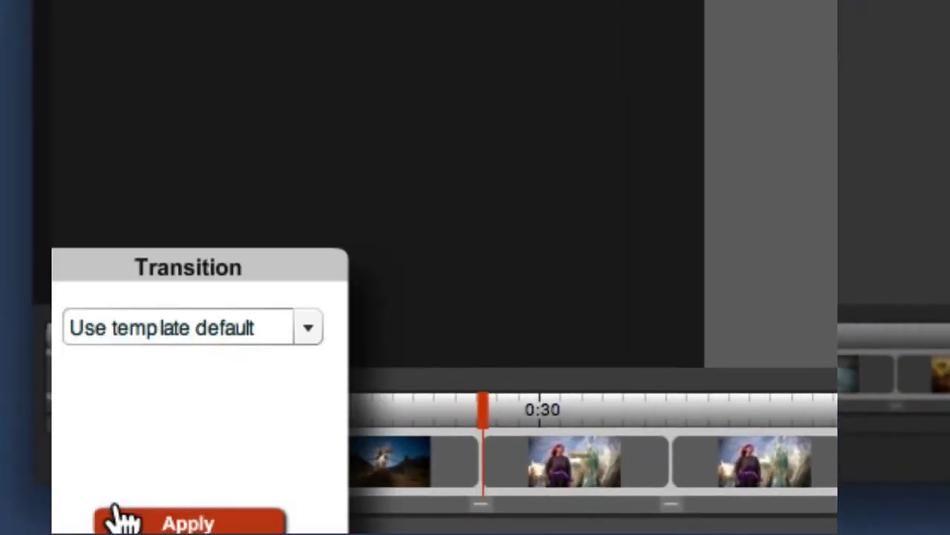
pyautogui.click(185, 329)
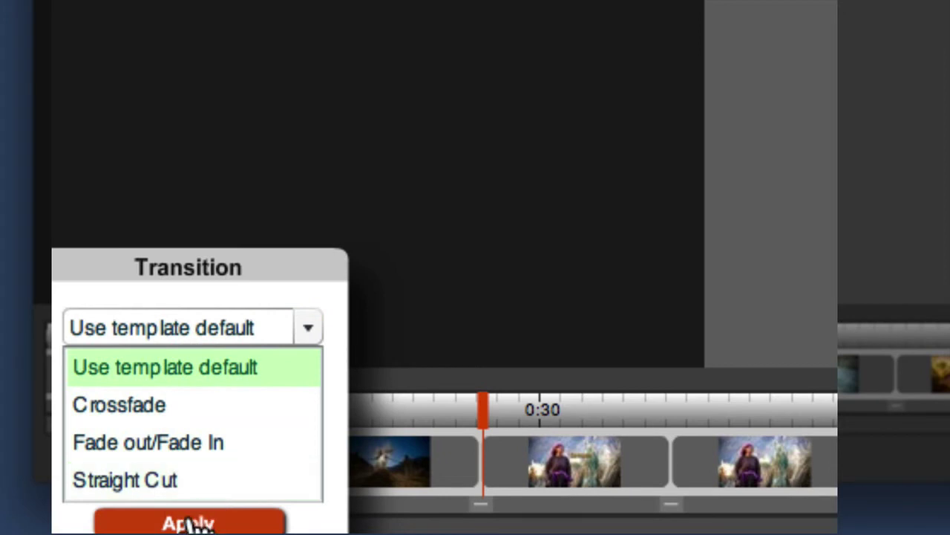
pyautogui.click(437, 321)
pyautogui.click(291, 507)
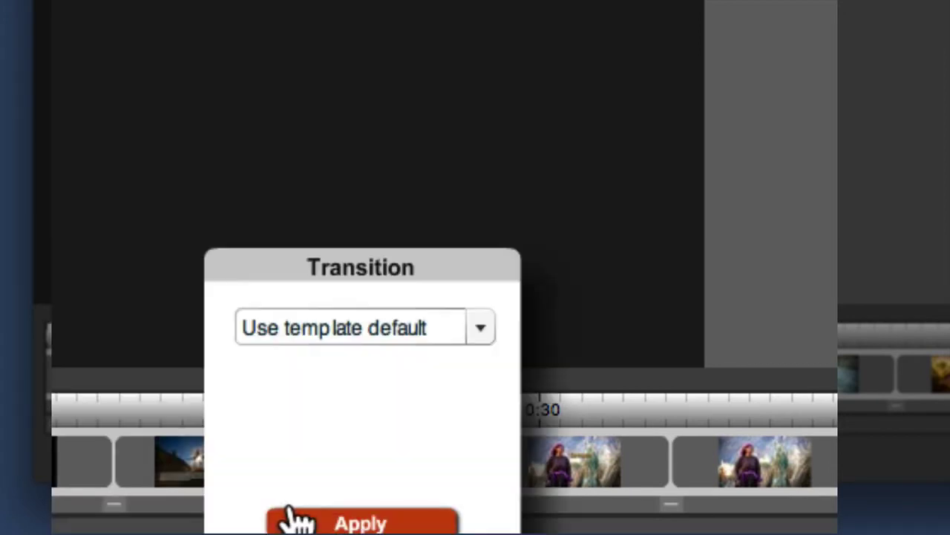
pyautogui.click(620, 361)
pyautogui.click(670, 507)
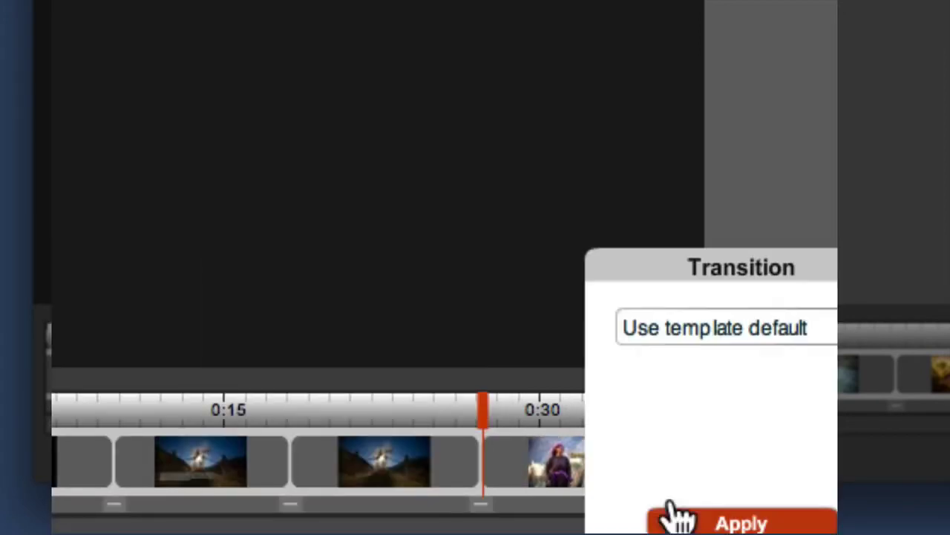
pyautogui.click(486, 245)
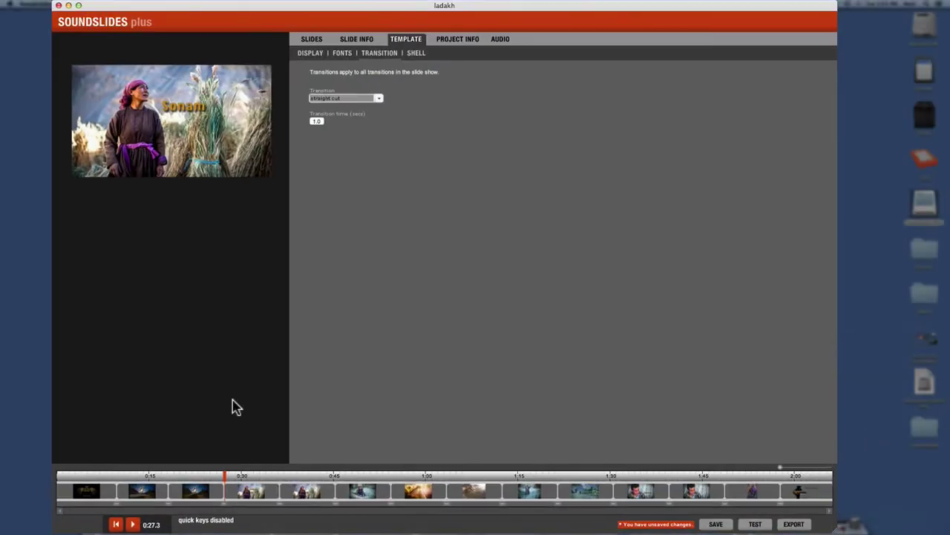
# Set the template's default transition for all slides to crossfade with a transition time of 2.0 seconds
pyautogui.click(344, 98)
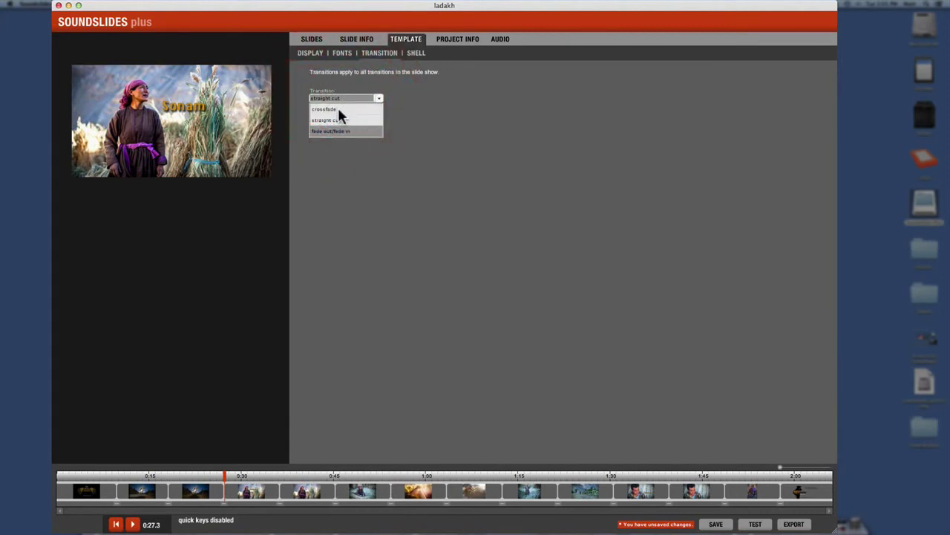
pyautogui.click(339, 110)
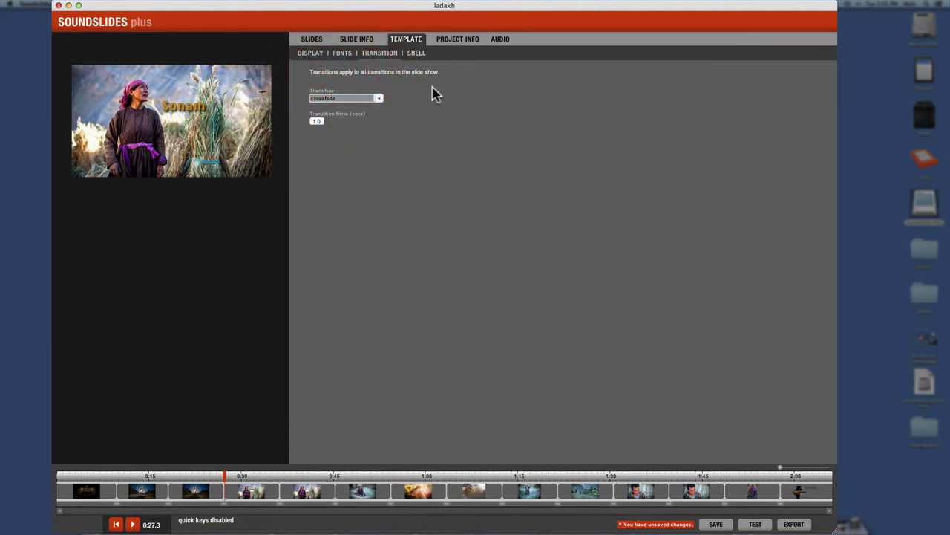
pyautogui.click(316, 121)
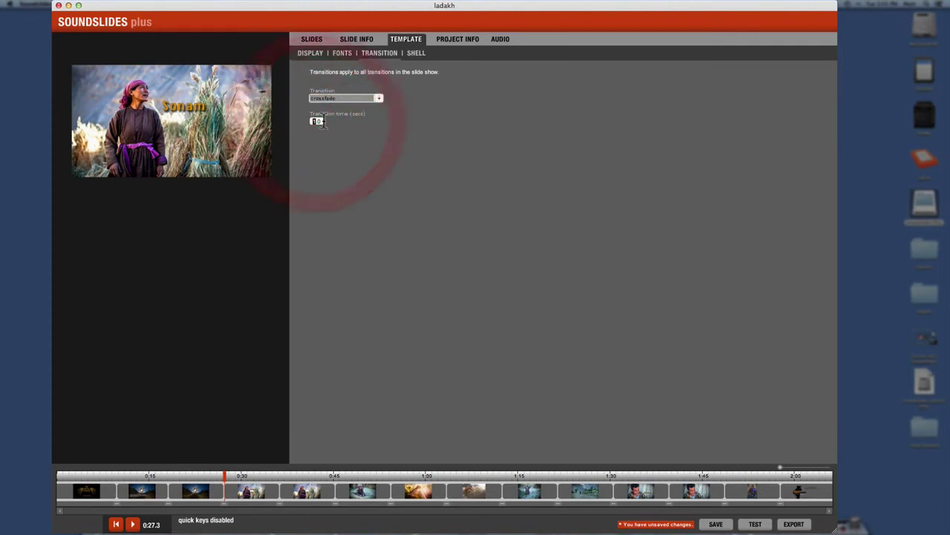
pyautogui.click(384, 126)
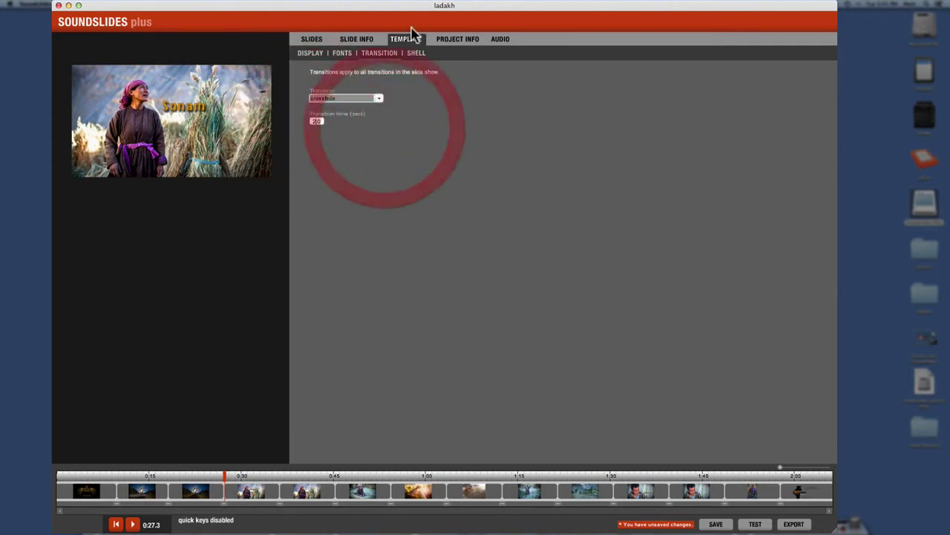
# Set the template's shell to iOS_html5
pyautogui.click(414, 56)
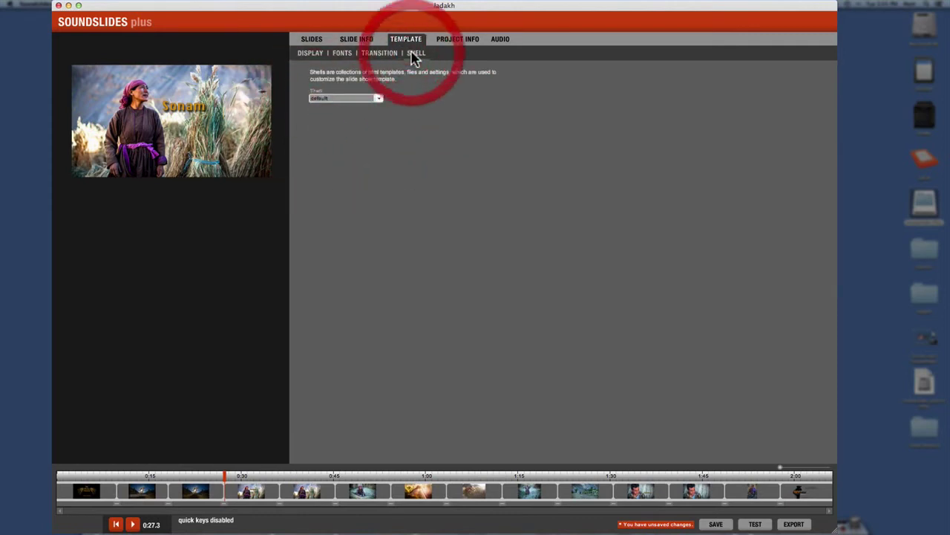
pyautogui.click(349, 100)
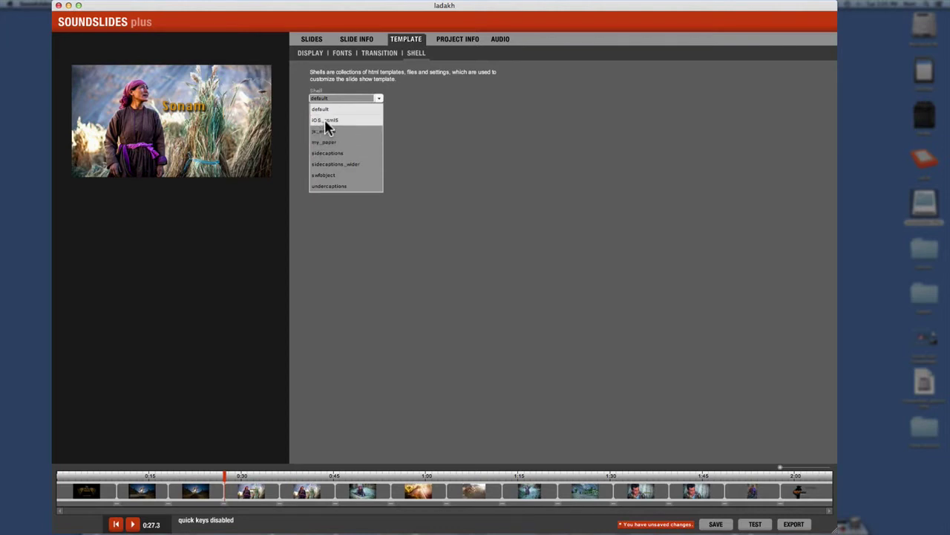
pyautogui.click(325, 120)
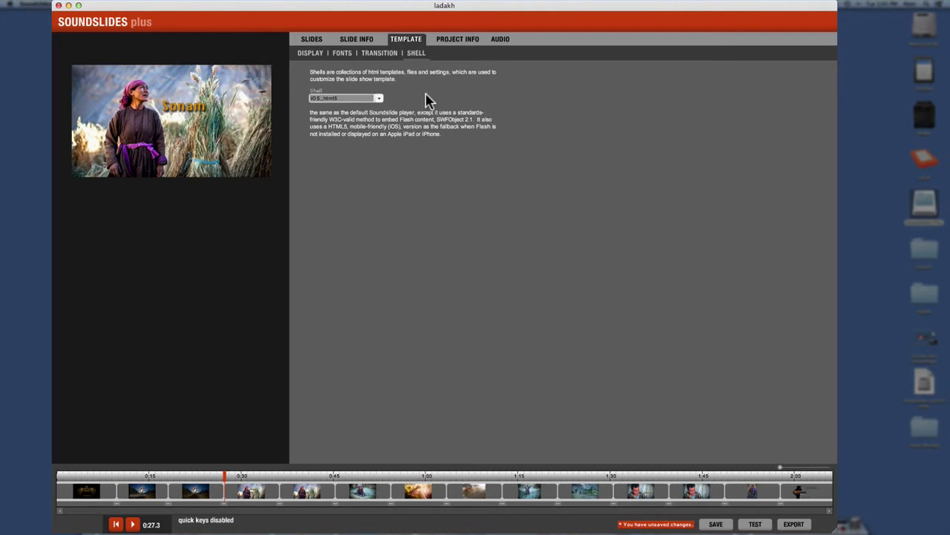
pyautogui.click(343, 98)
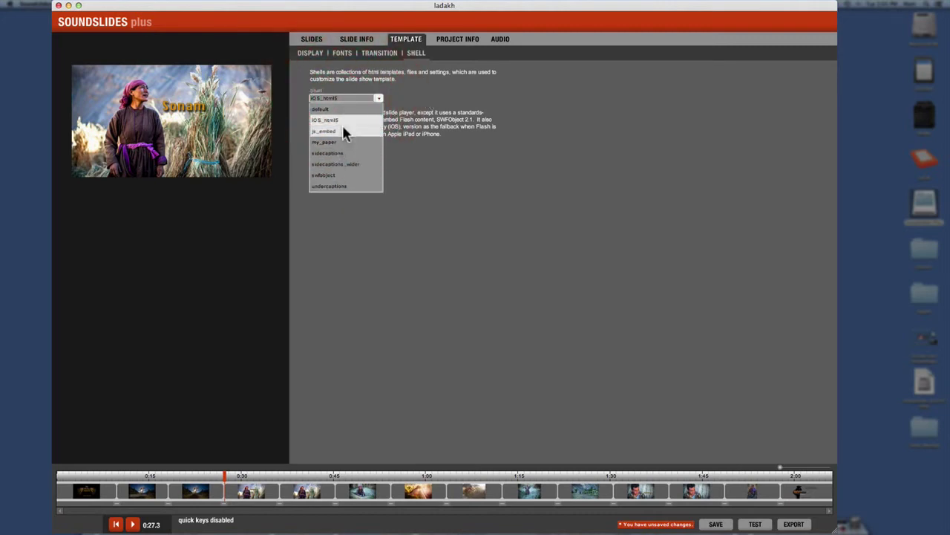
pyautogui.click(340, 121)
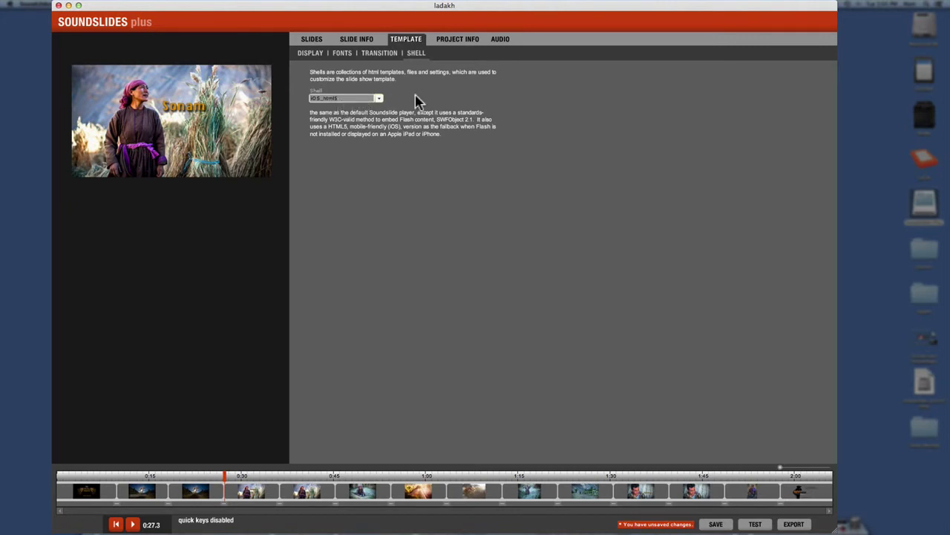
# Replace the project headline with "The Barley Harvest"
pyautogui.click(453, 40)
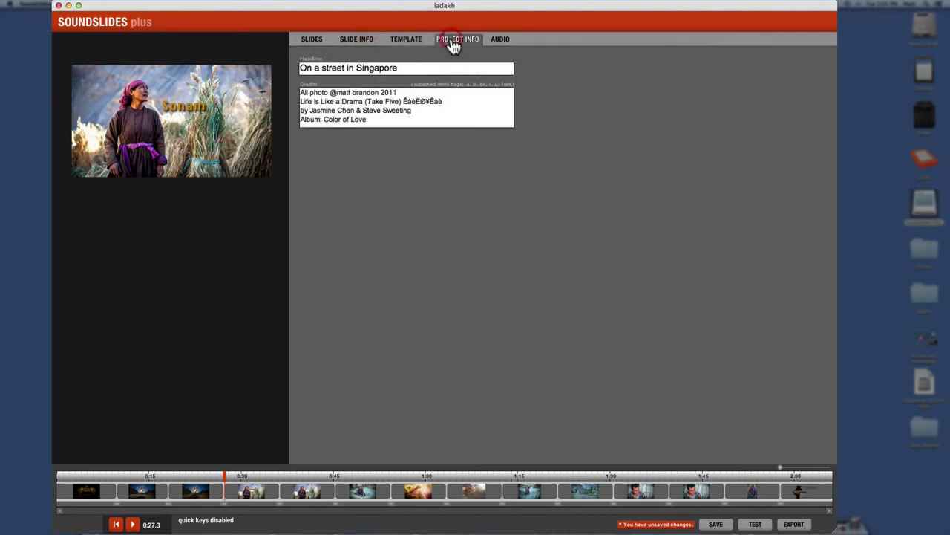
pyautogui.click(335, 69)
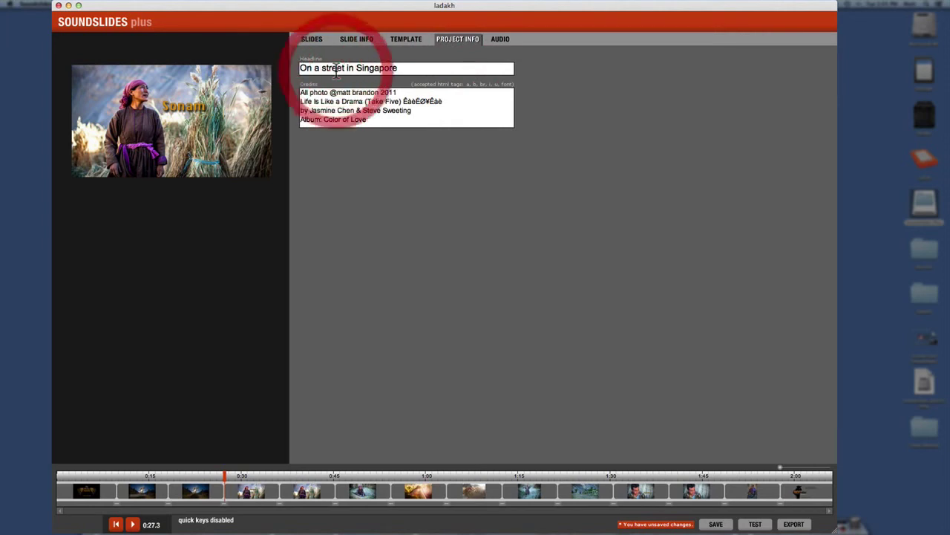
pyautogui.moveTo(398, 67); pyautogui.dragTo(267, 63)
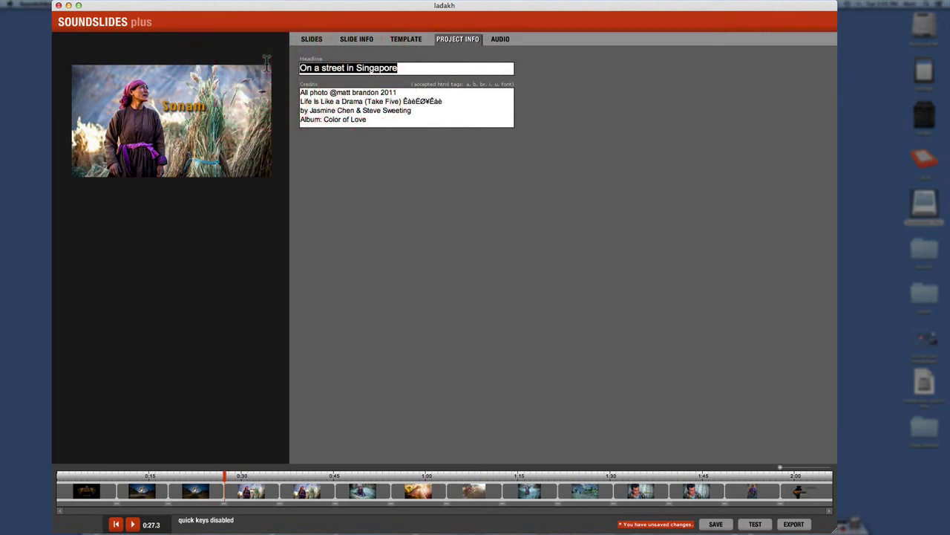
pyautogui.press('BackSpace')
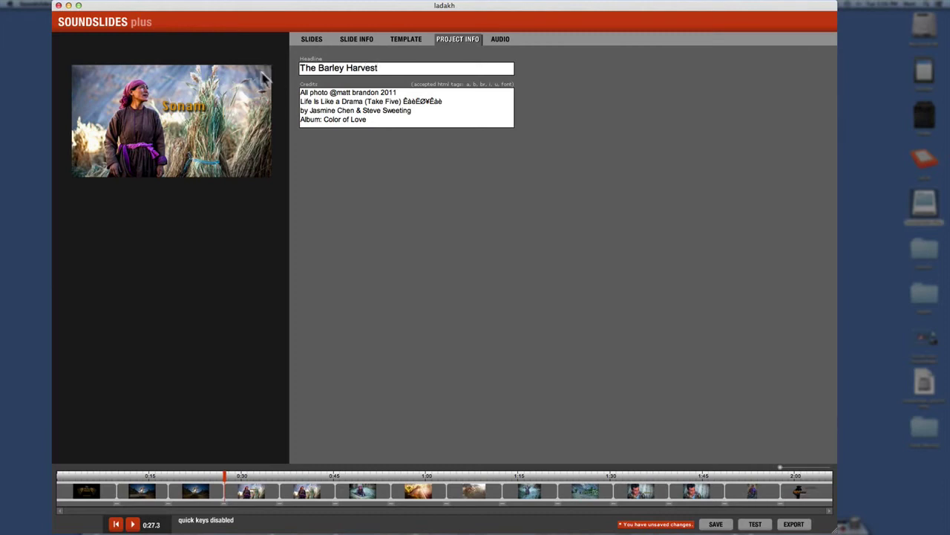
# Update the project credits to a © 2014 photo credit and "Music: Ploughing Song", removing the old artist and album lines
pyautogui.click(306, 95)
pyautogui.click(330, 93)
pyautogui.doubleClick(332, 93)
pyautogui.write('©')
pyautogui.moveTo(396, 92); pyautogui.dragTo(392, 93)
pyautogui.moveTo(301, 101); pyautogui.dragTo(442, 102)
pyautogui.press('BackSpace')
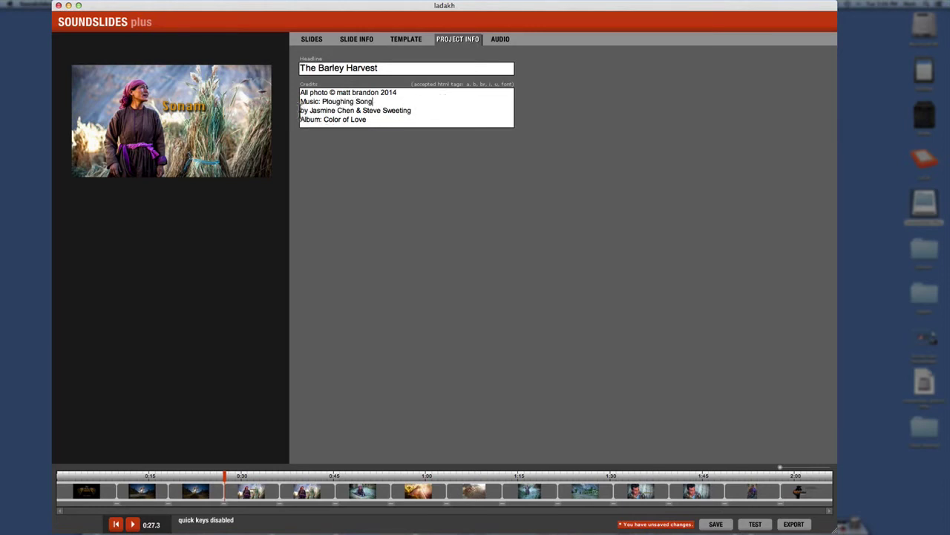
pyautogui.moveTo(300, 110); pyautogui.dragTo(378, 127)
pyautogui.press('BackSpace')
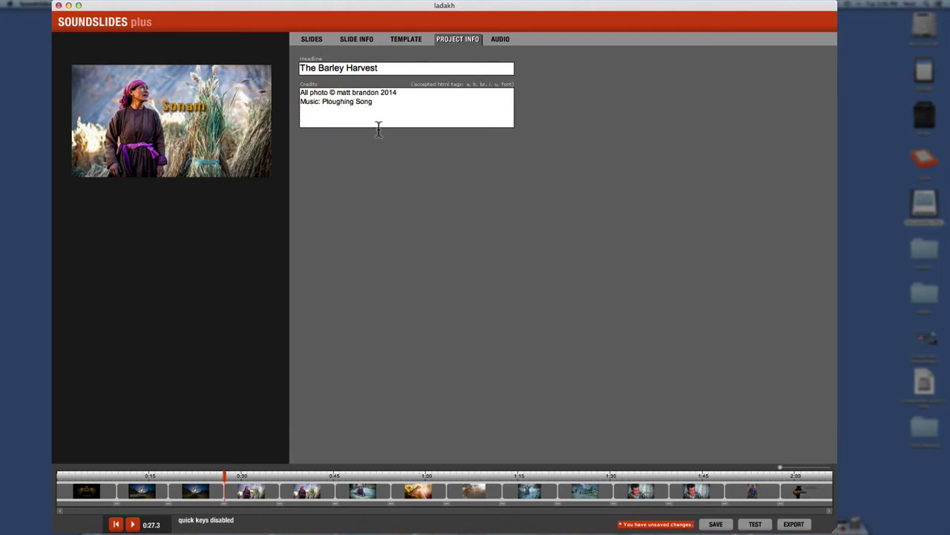
# Check the audio track's import and discard options, and move the vertical photo of the woman with a child to the bin
pyautogui.click(499, 41)
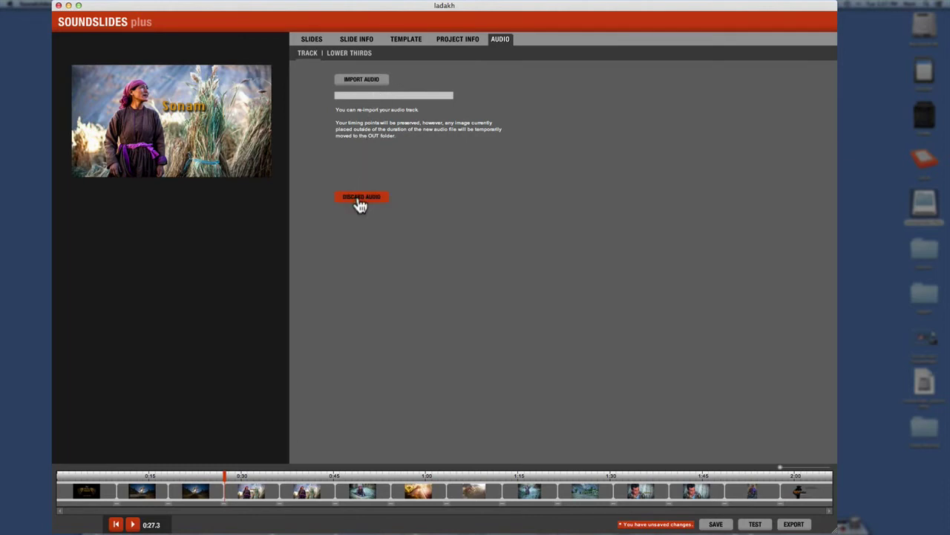
pyautogui.click(532, 166)
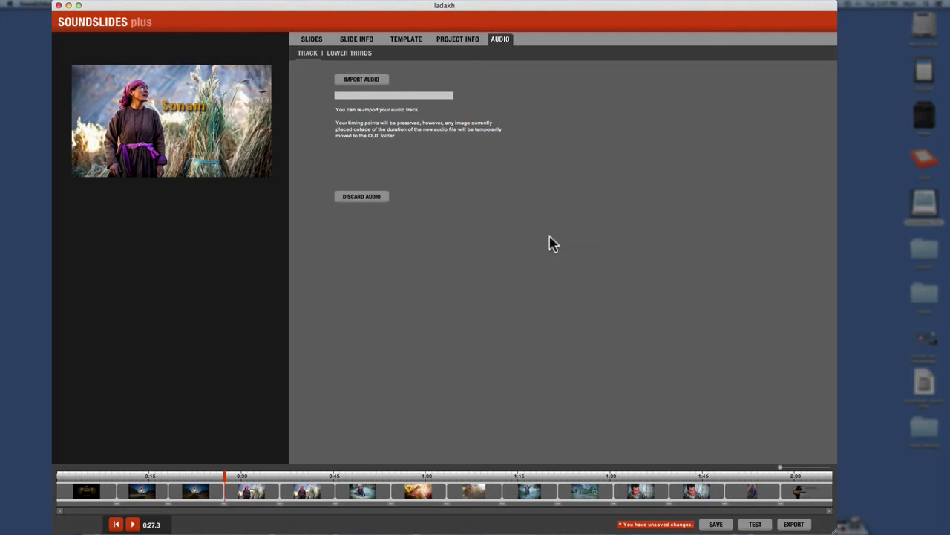
pyautogui.click(311, 41)
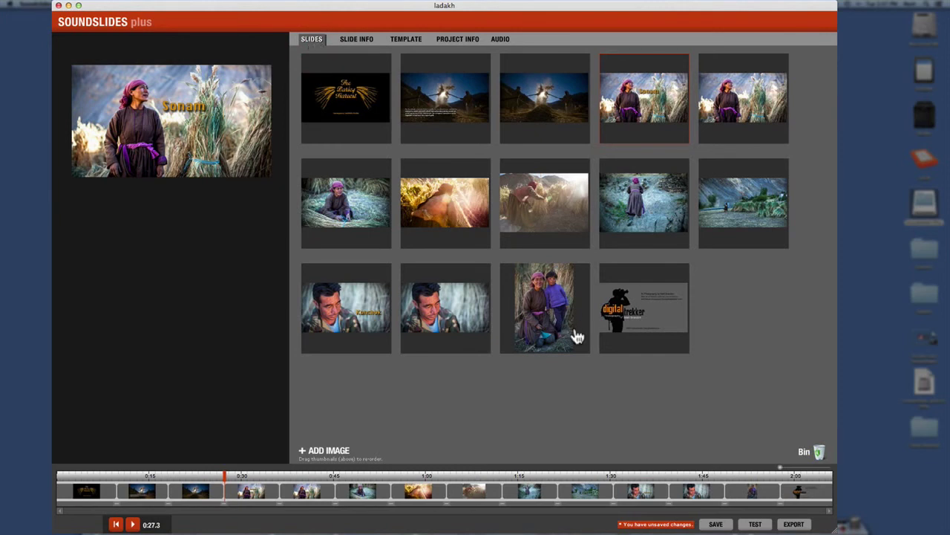
pyautogui.moveTo(553, 318); pyautogui.dragTo(815, 455)
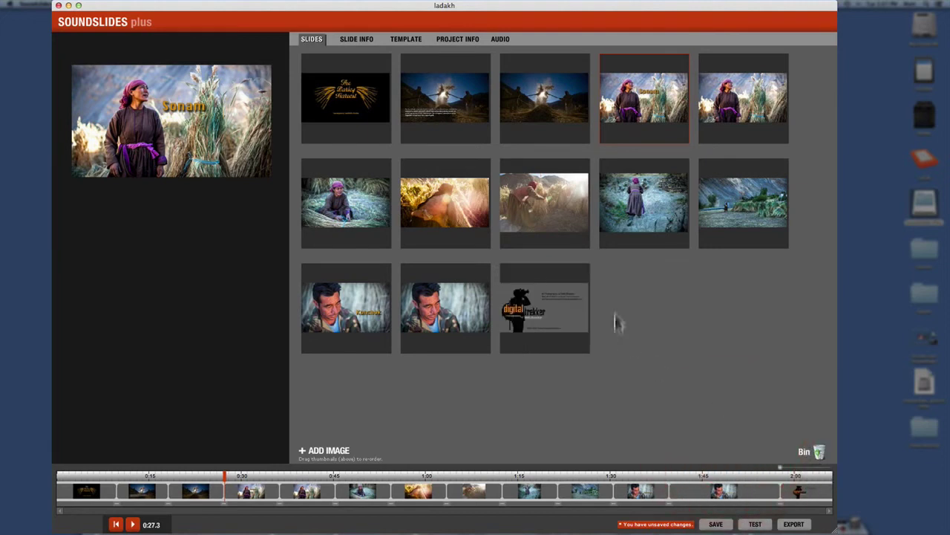
pyautogui.click(617, 288)
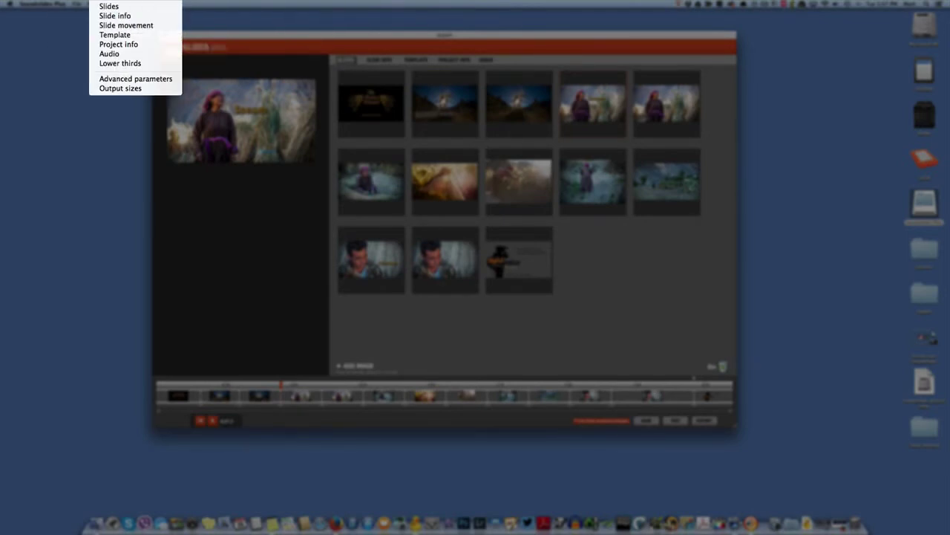
pyautogui.click(284, 312)
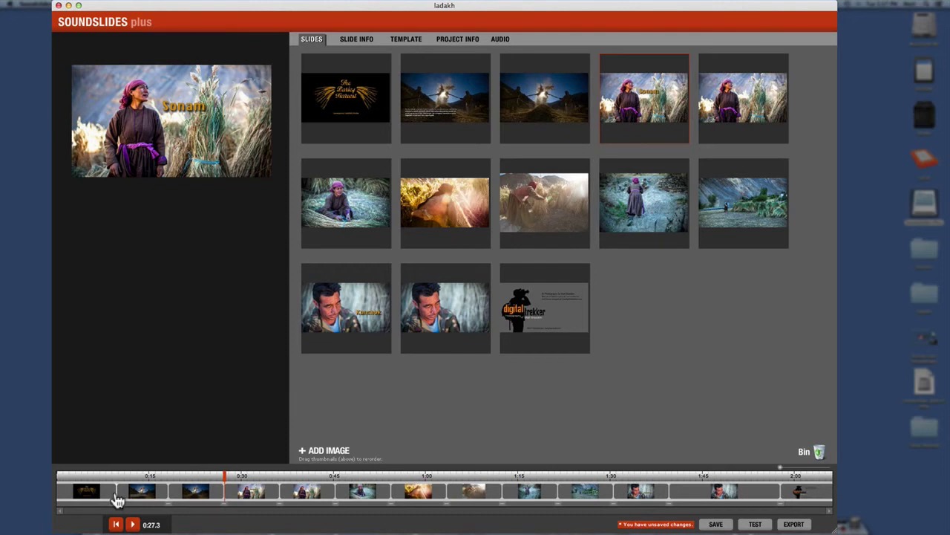
# Shorten the title slide slightly on the timeline and extend the captioned winnowing slide so it stays up longer
pyautogui.moveTo(119, 499); pyautogui.dragTo(167, 500)
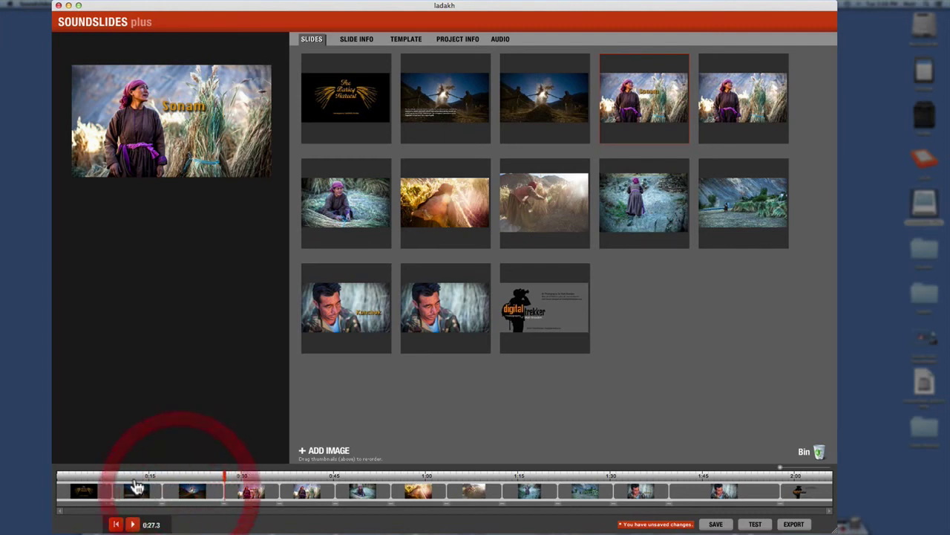
pyautogui.click(132, 487)
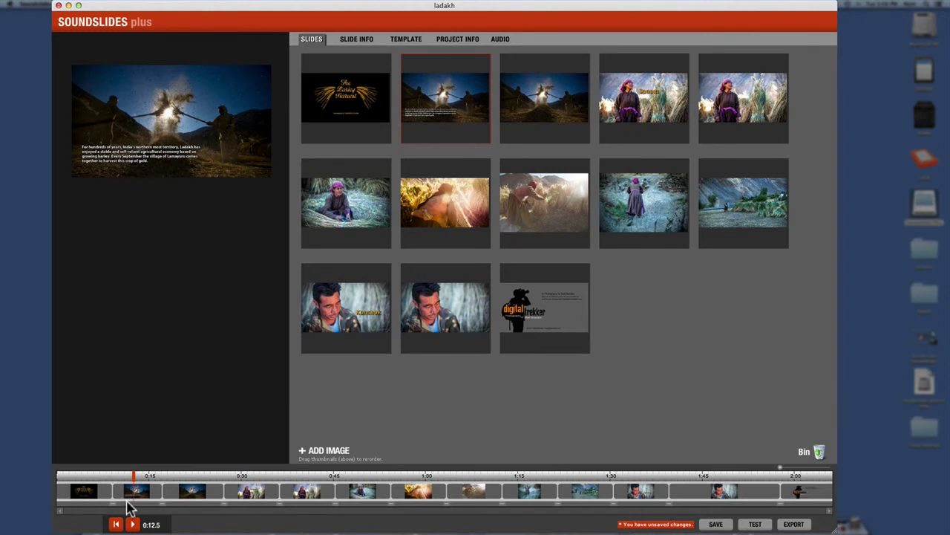
pyautogui.moveTo(164, 496); pyautogui.dragTo(187, 495)
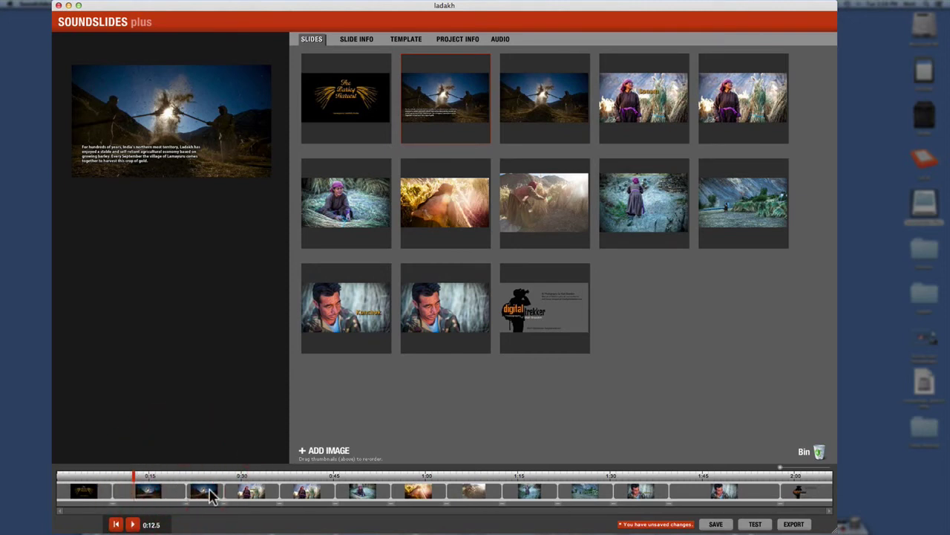
pyautogui.click(147, 475)
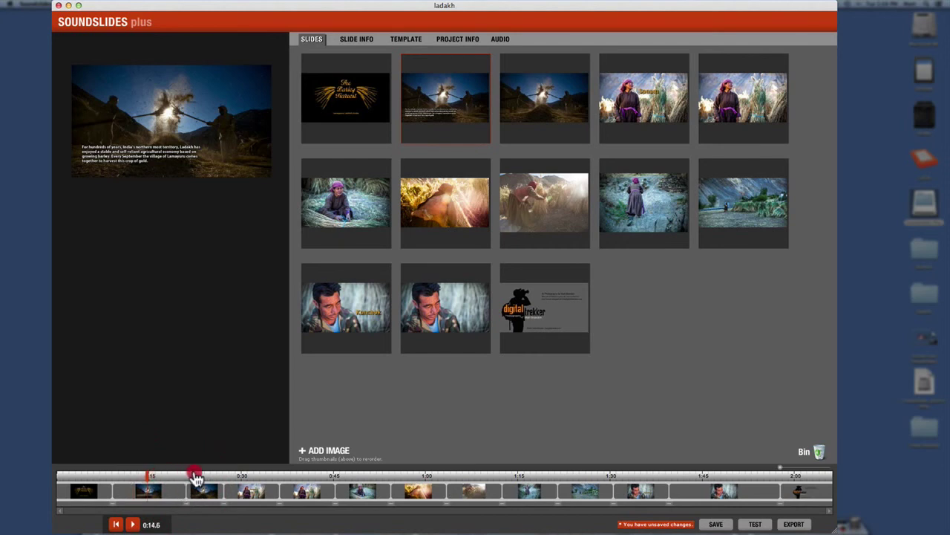
pyautogui.moveTo(186, 479); pyautogui.dragTo(150, 480)
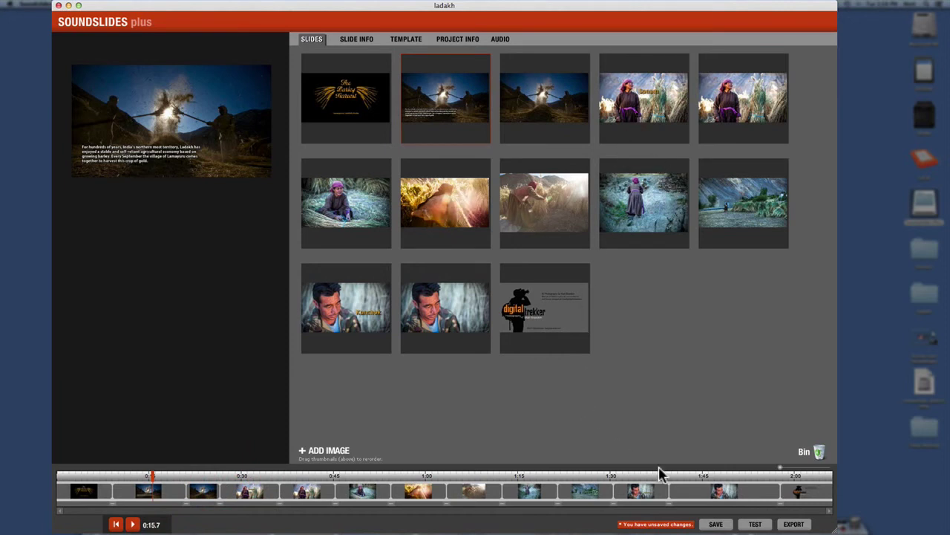
# Shorten the untitled portrait slide of the man on the timeline, and trim the third slide to end at 0:23.4
pyautogui.click(647, 481)
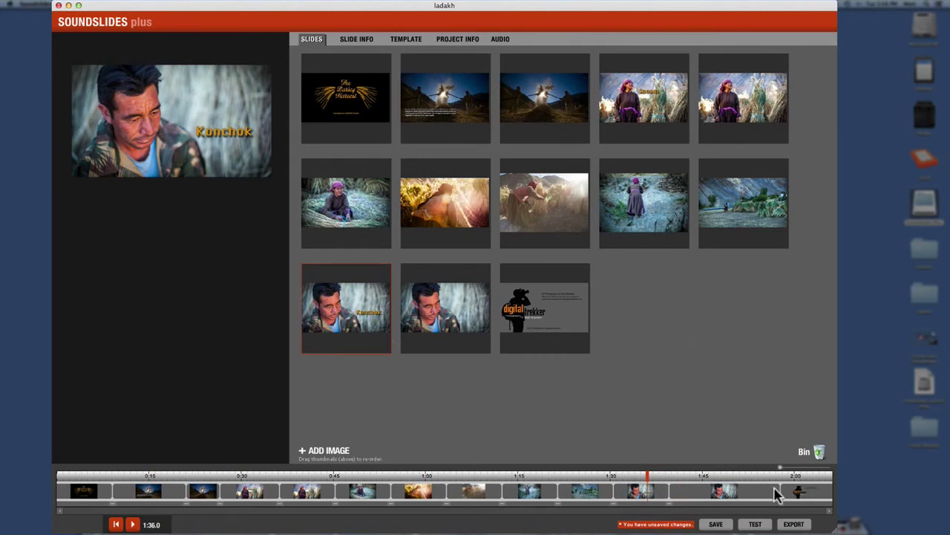
pyautogui.moveTo(780, 493); pyautogui.dragTo(693, 499)
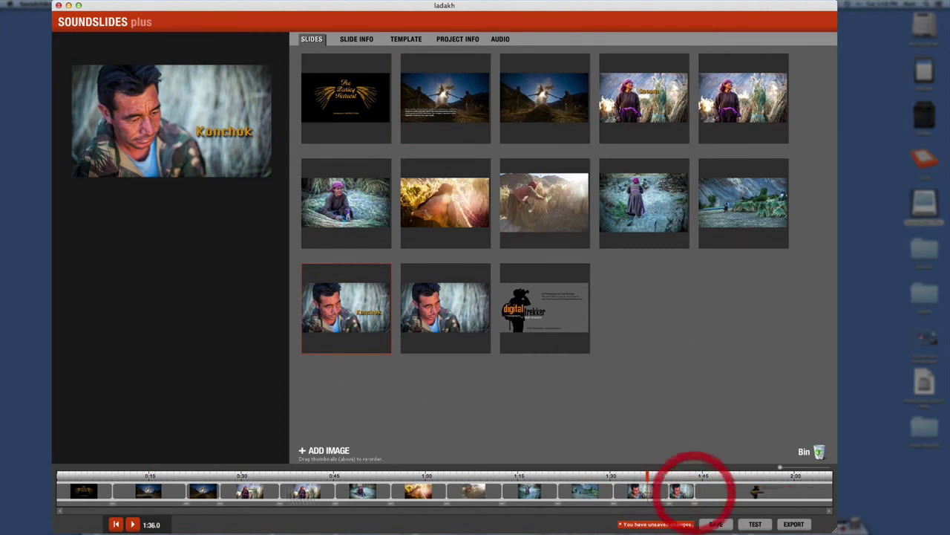
pyautogui.click(202, 484)
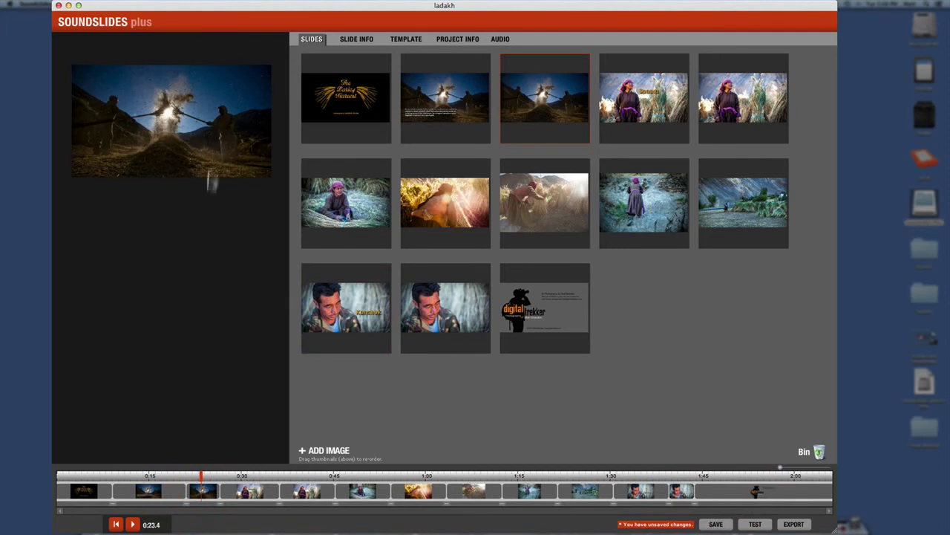
pyautogui.moveTo(215, 499); pyautogui.dragTo(197, 501)
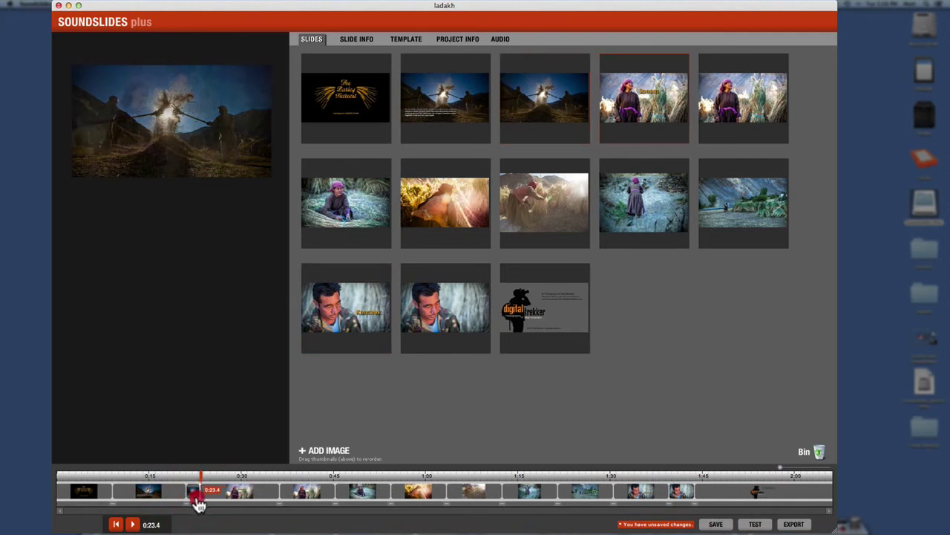
# Play the slideshow from the second slide through the change to the woman's titled slide, and pause it there
pyautogui.click(158, 479)
pyautogui.click(132, 524)
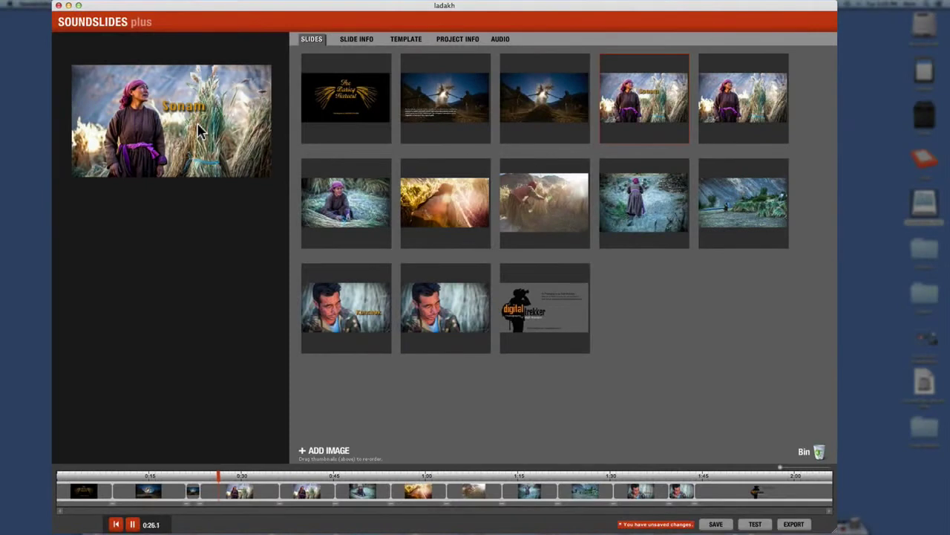
pyautogui.click(134, 525)
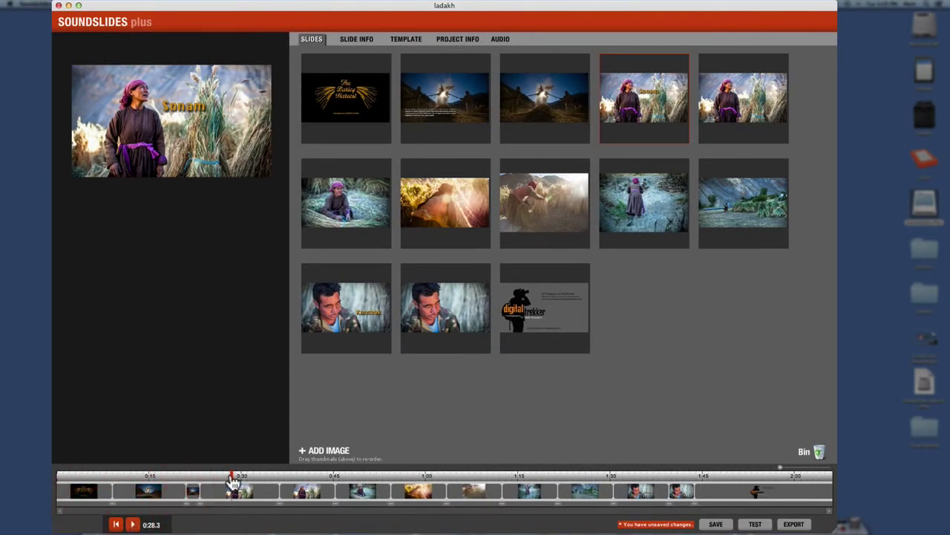
# Shorten the two consecutive slides of the woman beside the barley sheaves on the timeline
pyautogui.click(250, 494)
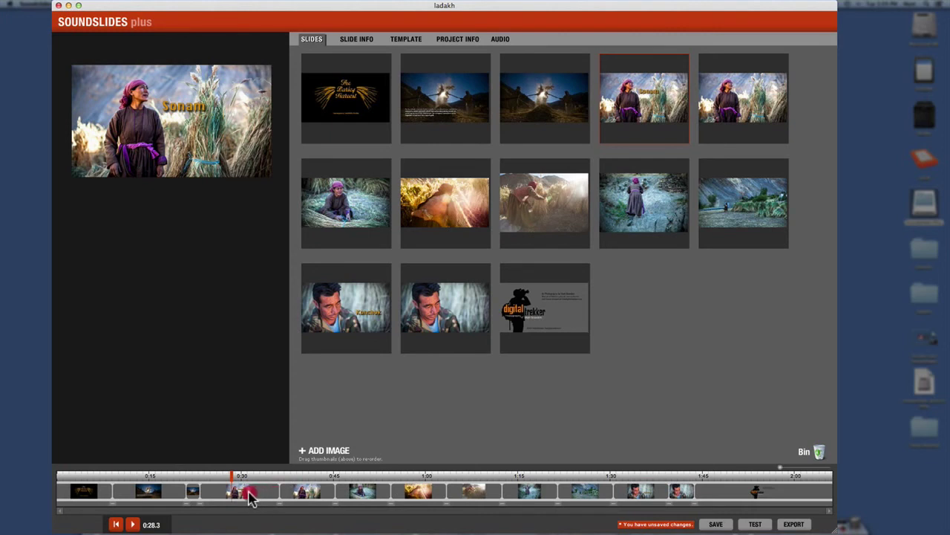
pyautogui.moveTo(250, 498)
pyautogui.mouseDown()
pyautogui.moveTo(279, 499)
pyautogui.moveTo(255, 499)
pyautogui.mouseUp()
pyautogui.moveTo(245, 499)
pyautogui.mouseDown()
pyautogui.moveTo(334, 496)
pyautogui.moveTo(245, 500)
pyautogui.moveTo(274, 499)
pyautogui.moveTo(262, 499)
pyautogui.mouseUp()
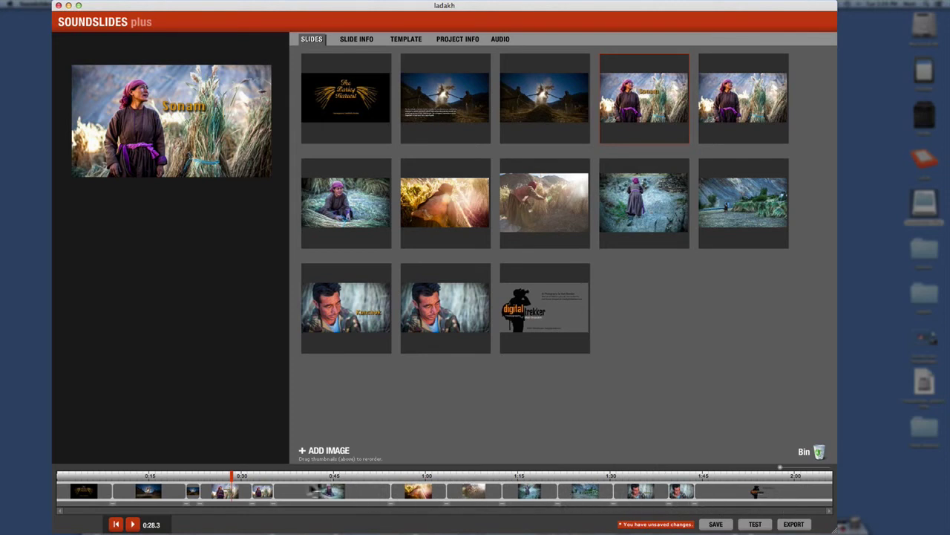
pyautogui.click(264, 476)
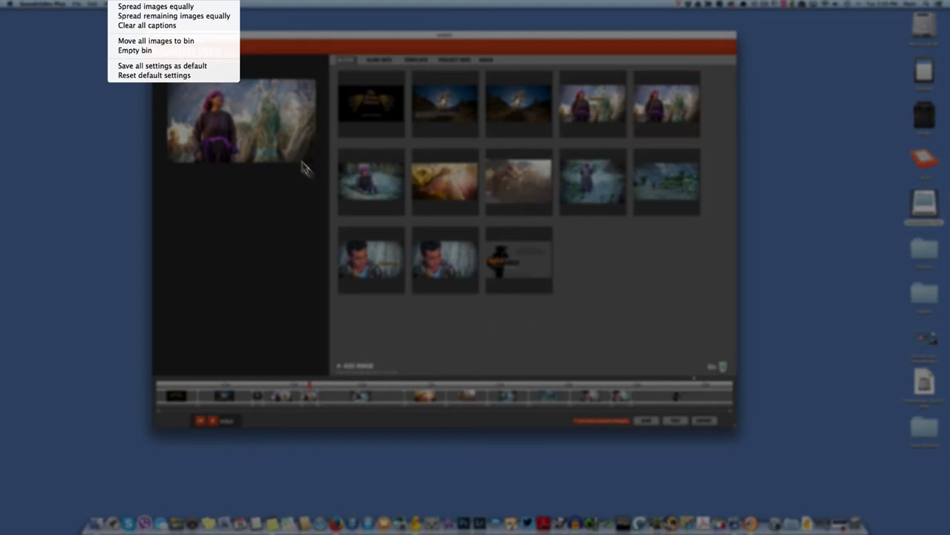
# Spread the remaining images equally along the timeline after the current slide and confirm the change
pyautogui.click(161, 16)
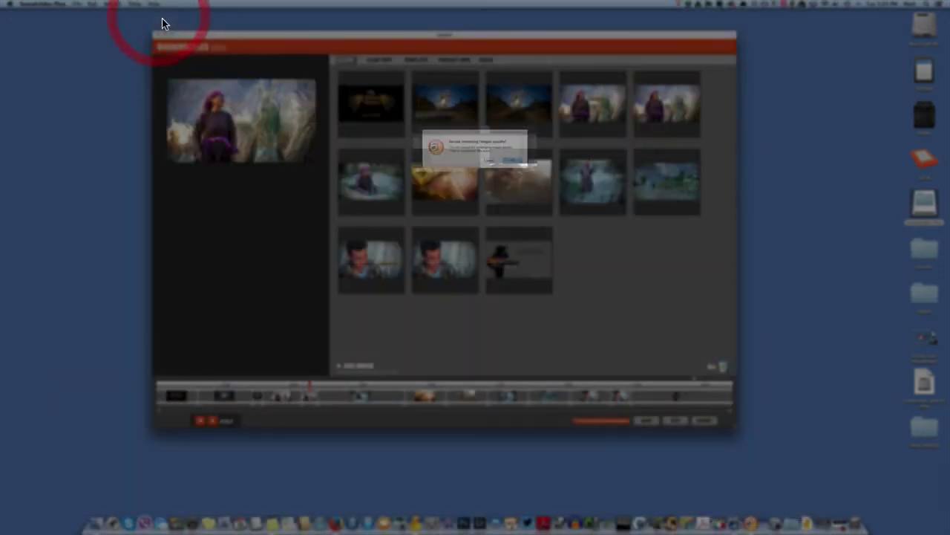
pyautogui.click(547, 171)
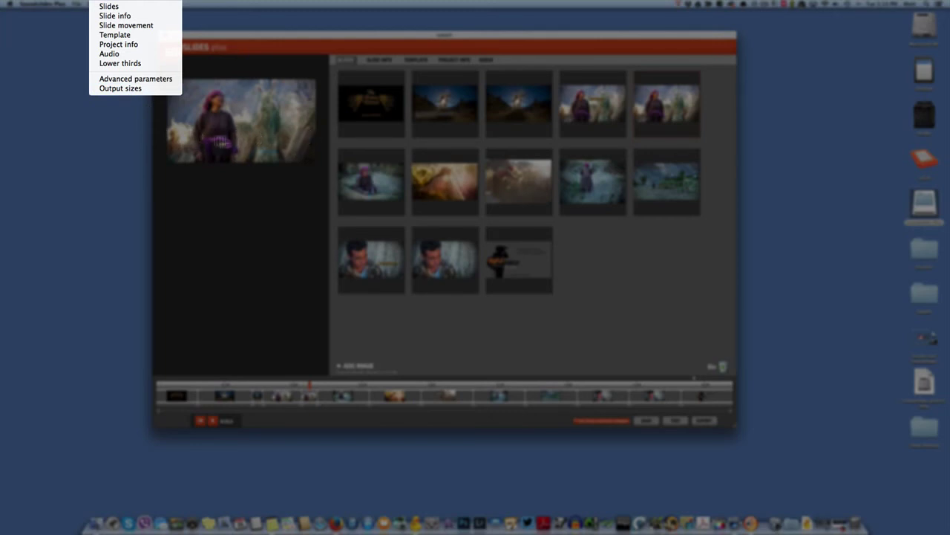
# Open the project's advanced parameters and save the unsaved changes
pyautogui.click(116, 80)
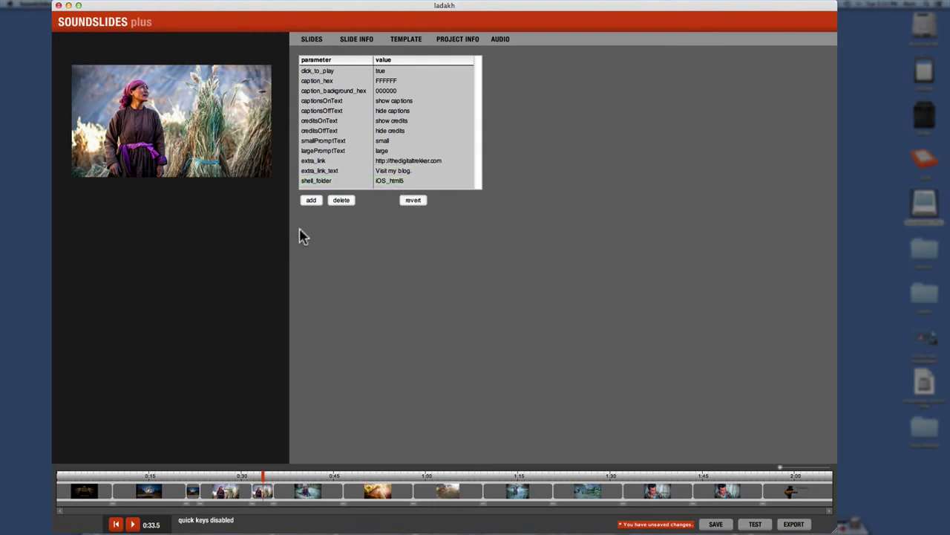
pyautogui.click(537, 318)
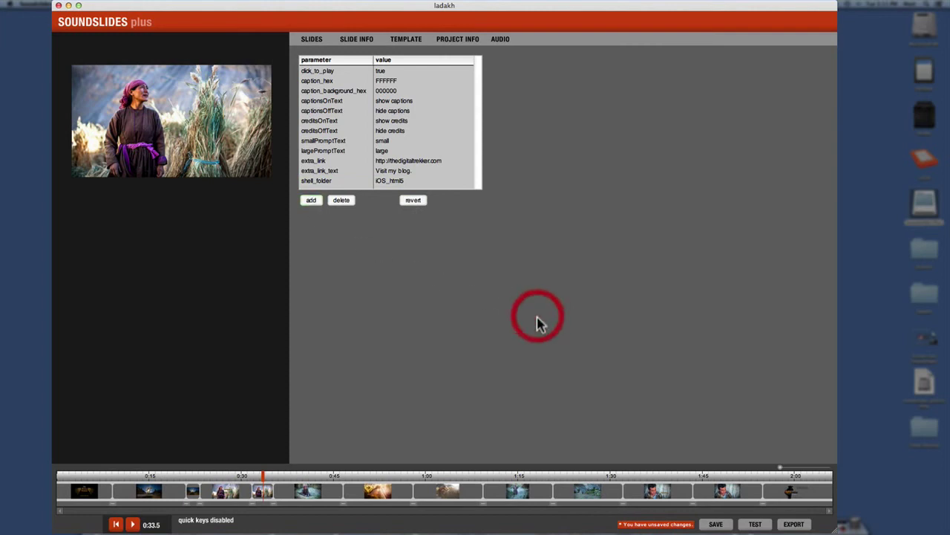
pyautogui.click(756, 525)
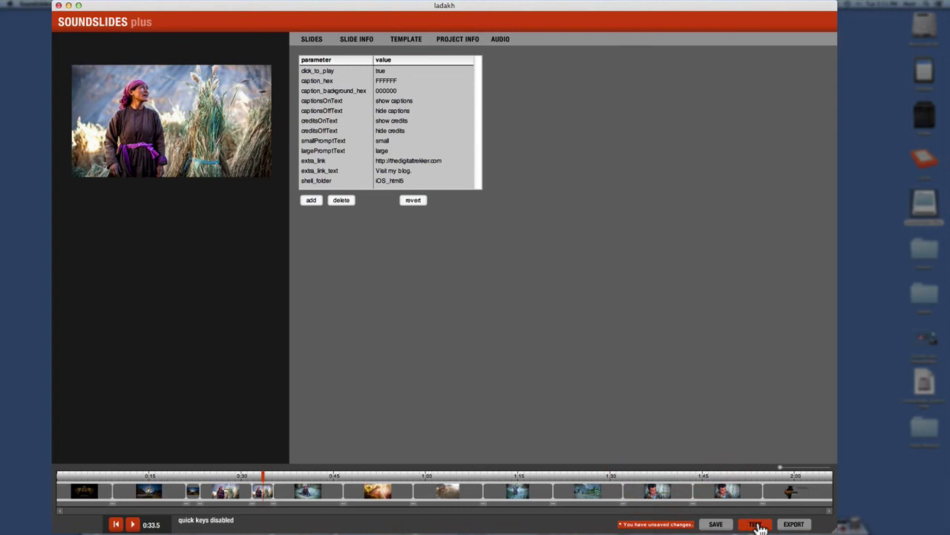
pyautogui.click(717, 525)
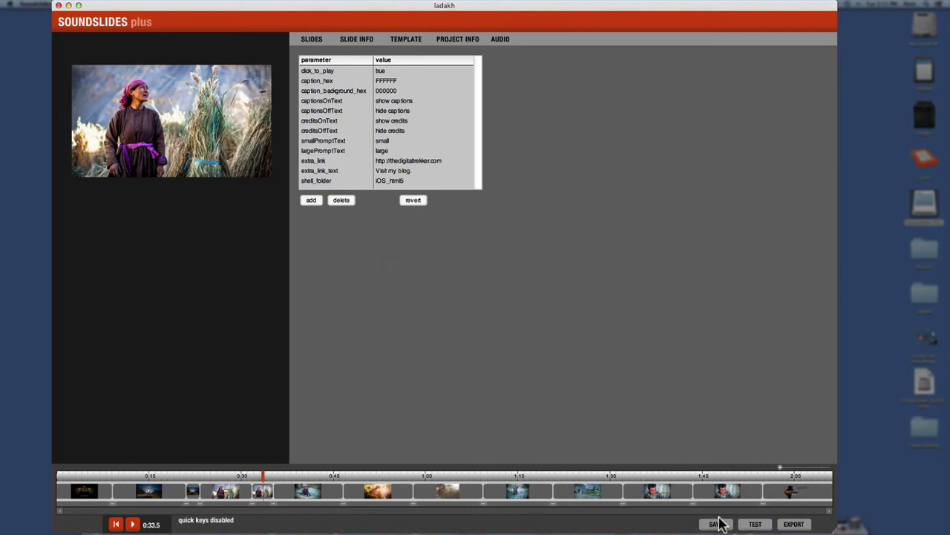
# Test the slideshow in the browser, check its full-screen size, and close the test page
pyautogui.click(756, 526)
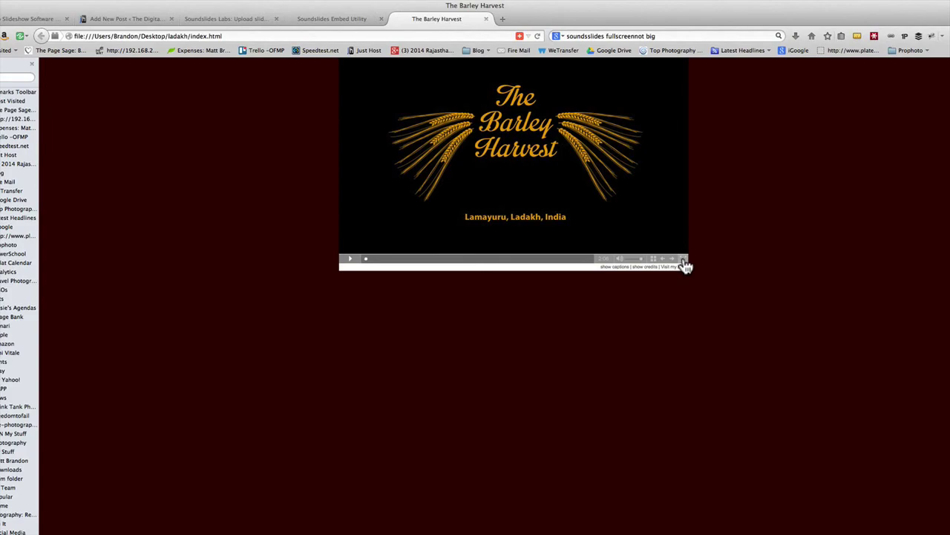
pyautogui.click(684, 261)
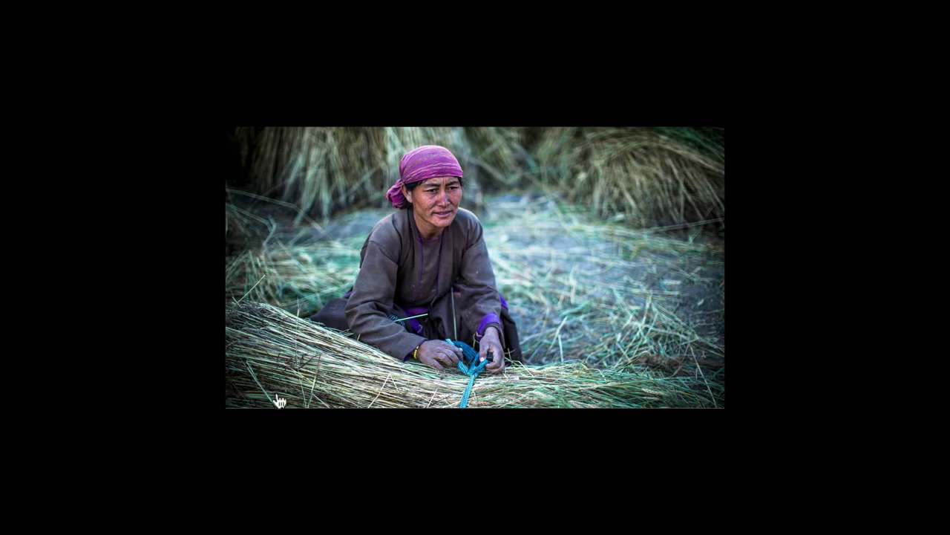
pyautogui.press('Escape')
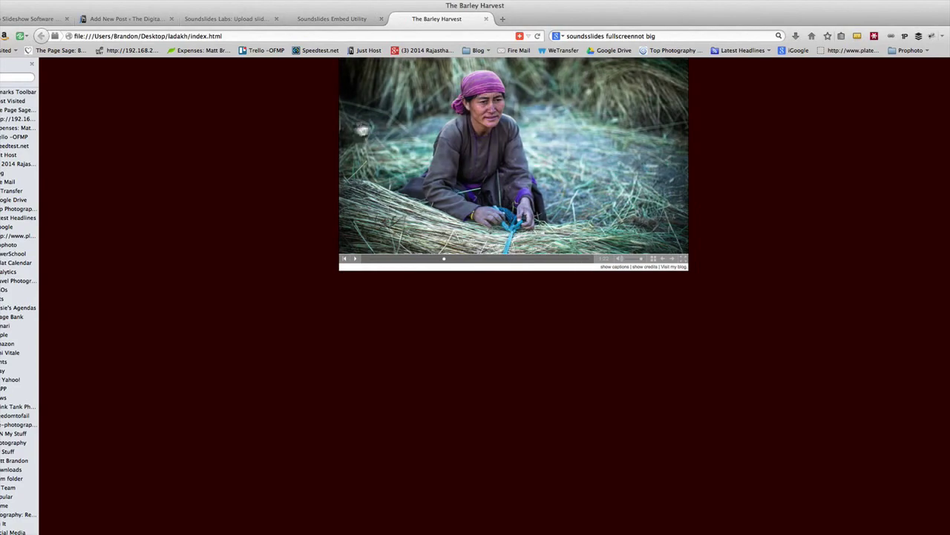
pyautogui.click(486, 18)
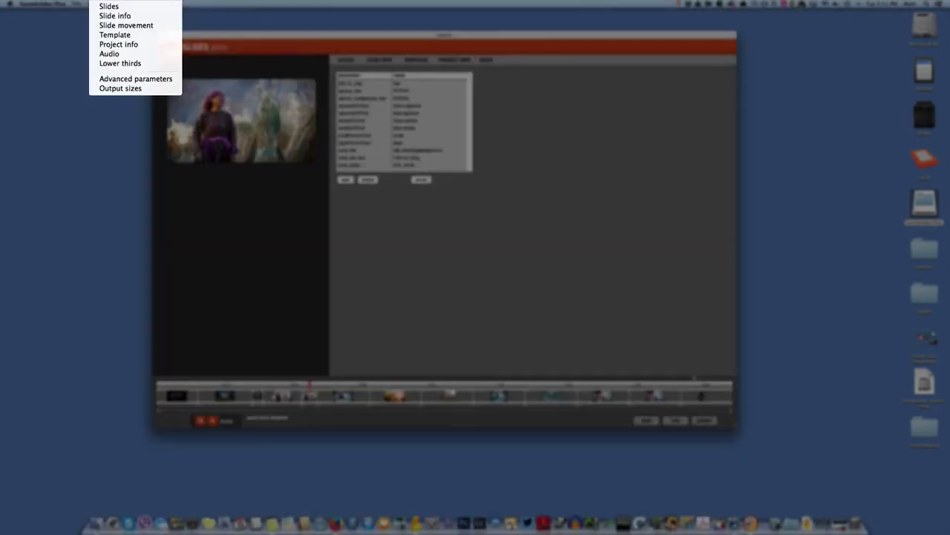
# Add two advanced parameters, naming the first max_fullscreen_width with a value of 1920
pyautogui.click(450, 234)
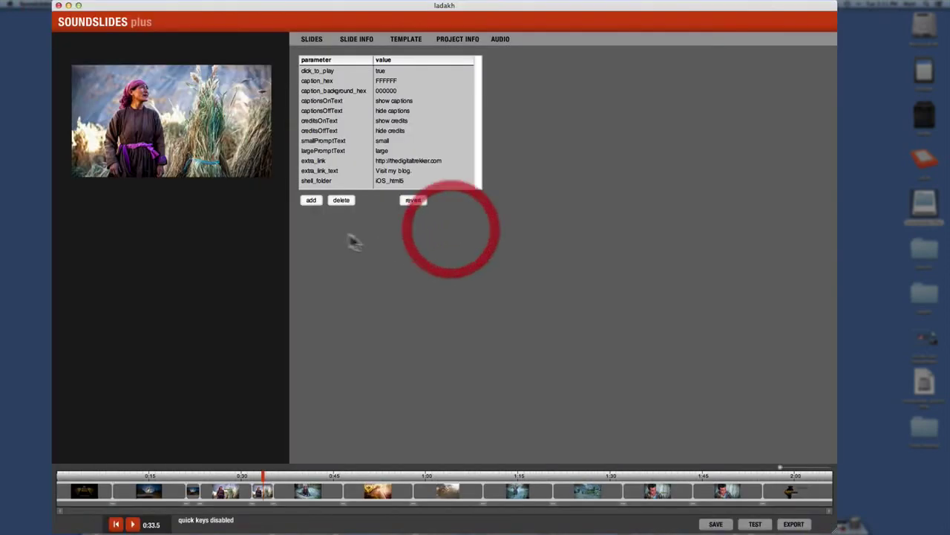
pyautogui.click(311, 201)
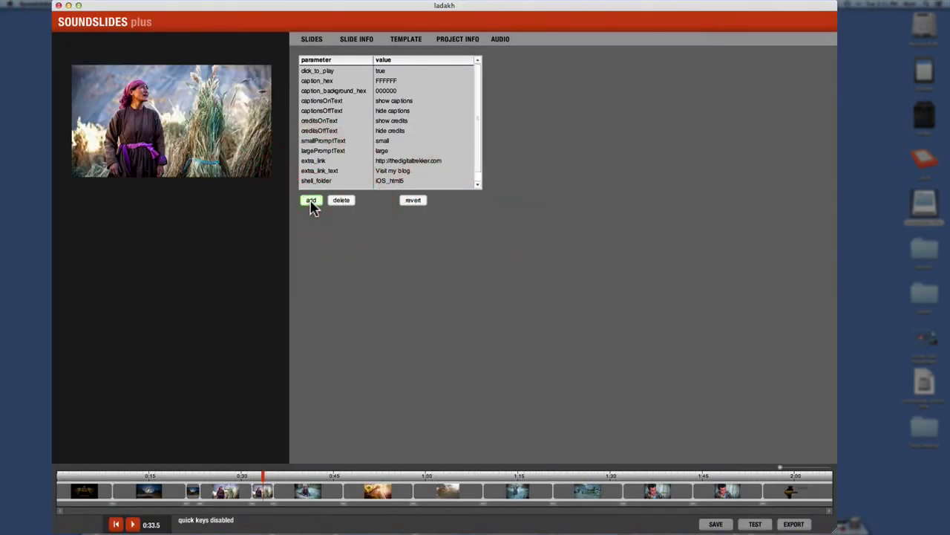
pyautogui.click(311, 201)
pyautogui.click(478, 184)
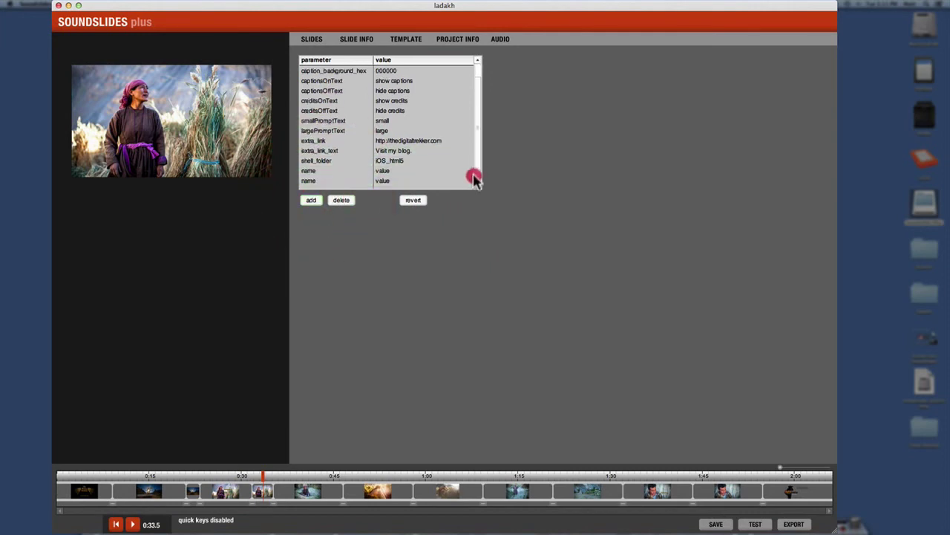
pyautogui.click(324, 168)
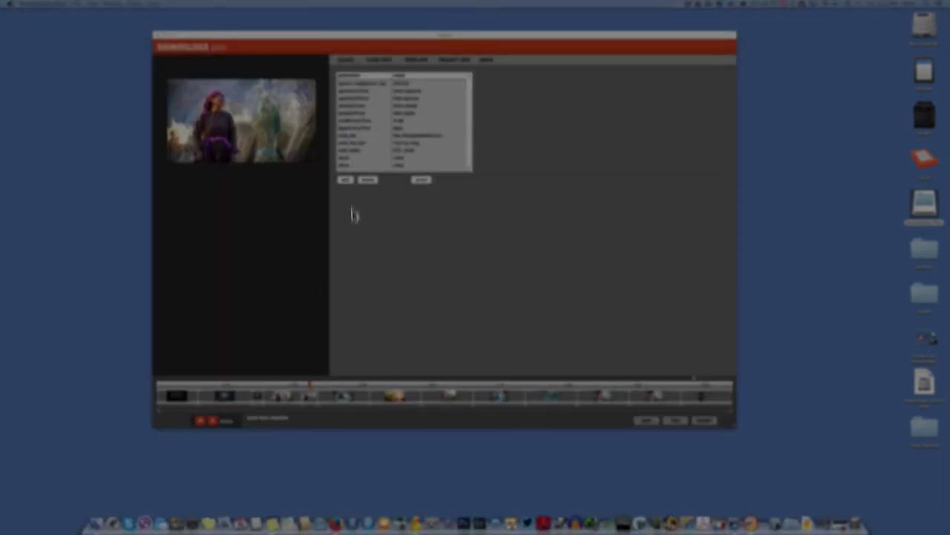
pyautogui.doubleClick(351, 159)
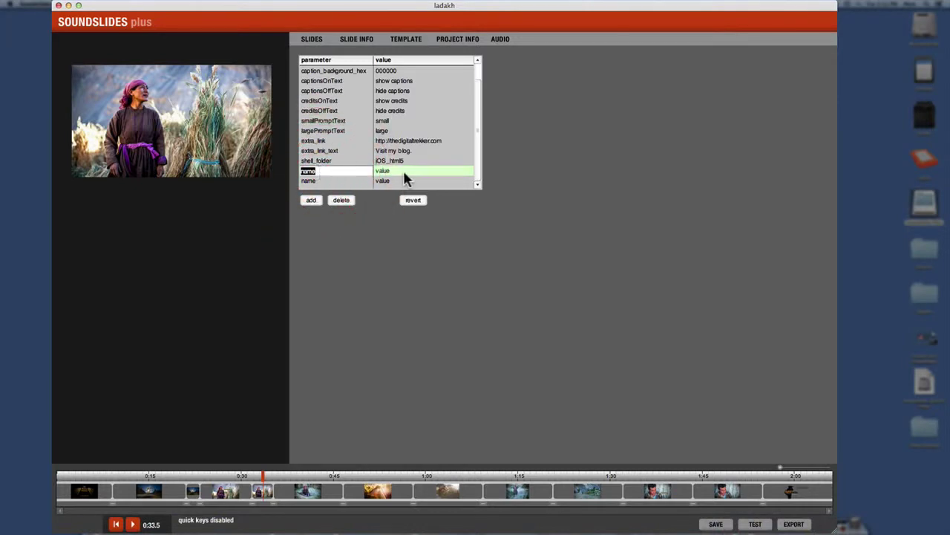
pyautogui.write('max_fullscreen_width')
pyautogui.doubleClick(383, 171)
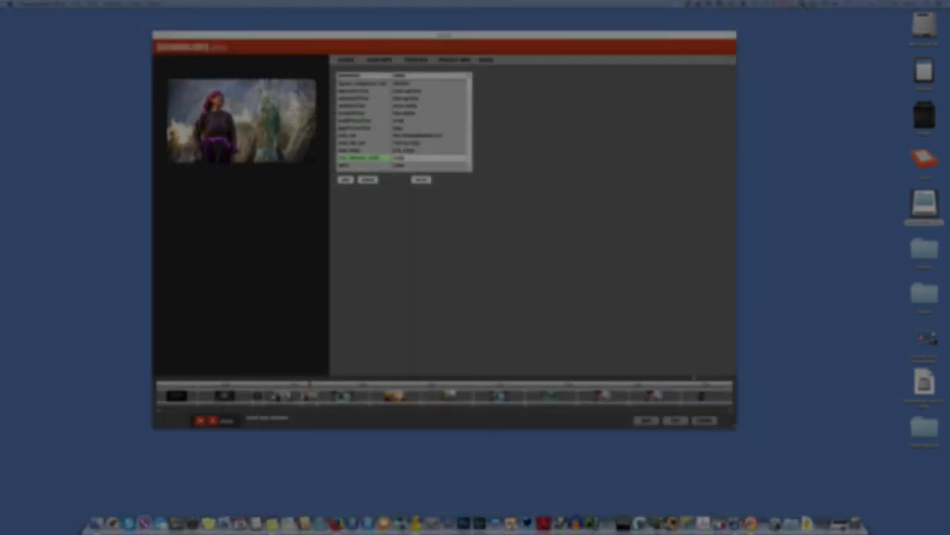
# Name the second new parameter max_fullscreen_height and set its value to 1080
pyautogui.click(345, 180)
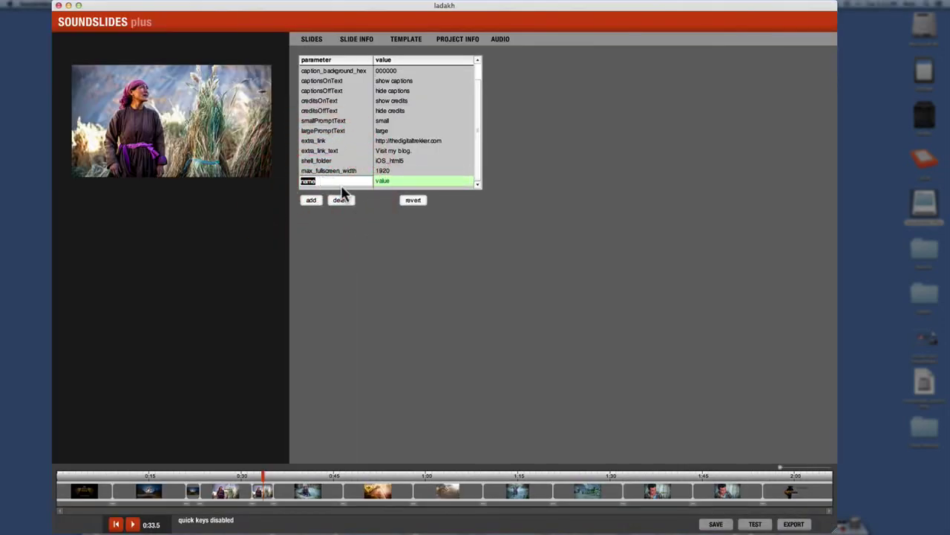
pyautogui.write('max_fullscreen_height')
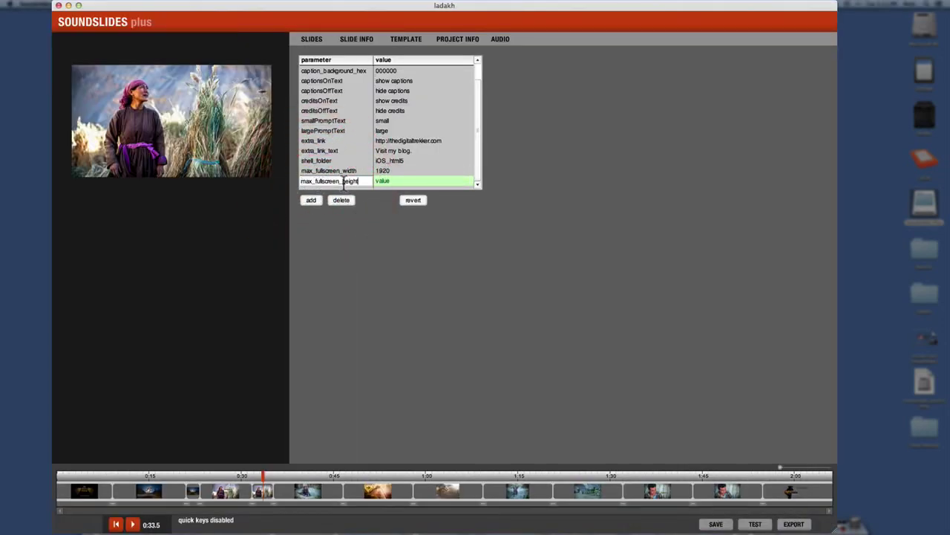
pyautogui.click(387, 182)
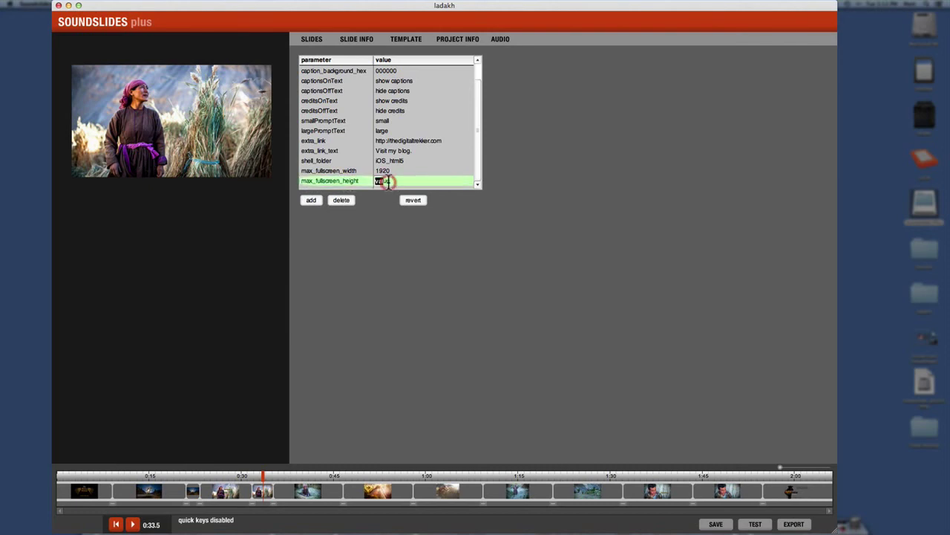
pyautogui.click(384, 232)
# Save the project, test the slideshow at full screen in the browser, and close the test page
pyautogui.click(716, 523)
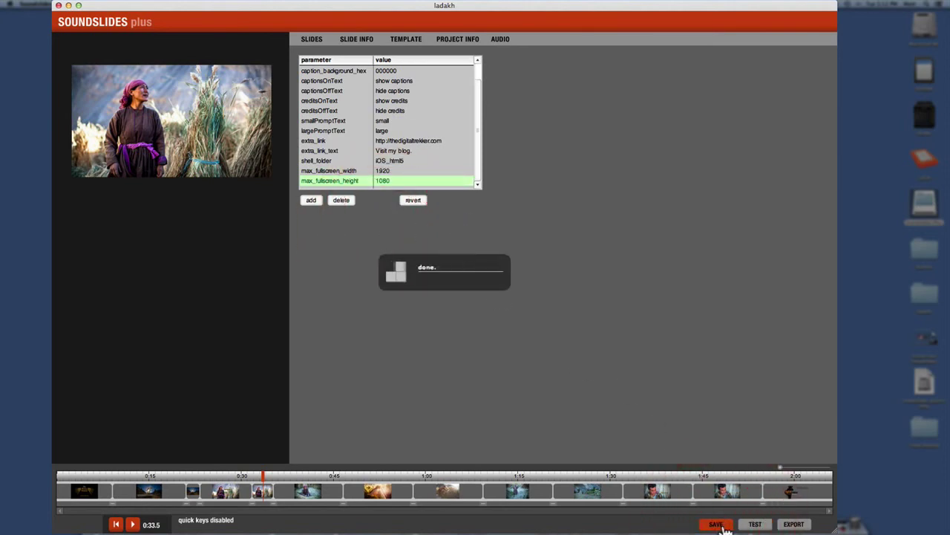
pyautogui.click(756, 524)
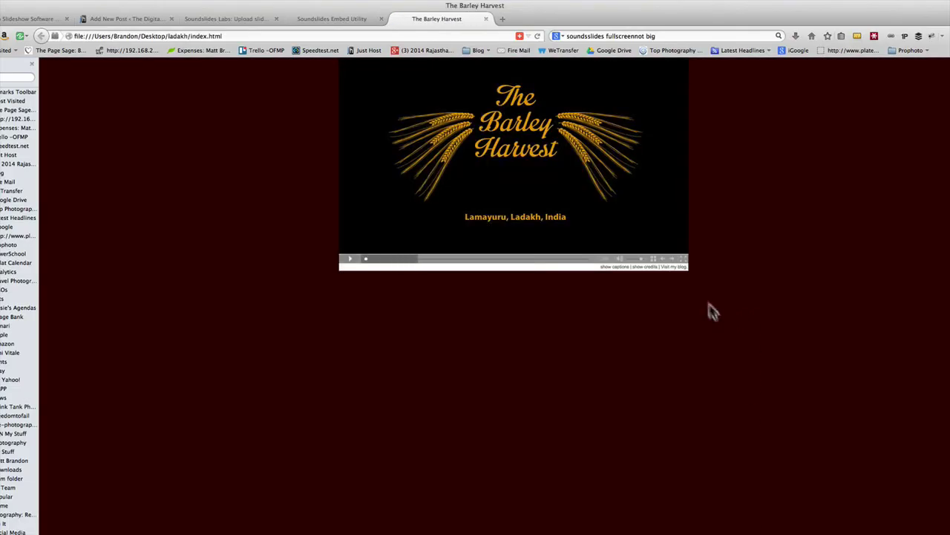
pyautogui.click(684, 261)
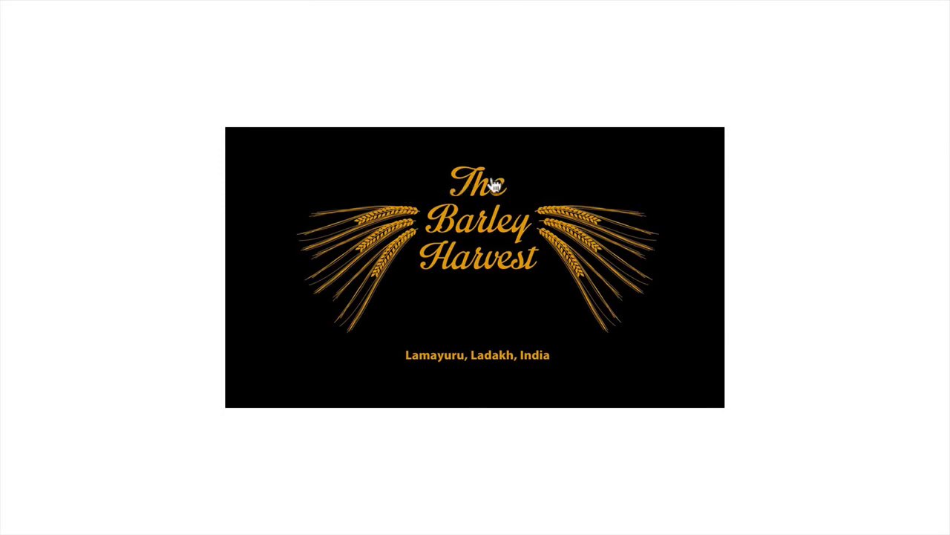
pyautogui.press('Escape')
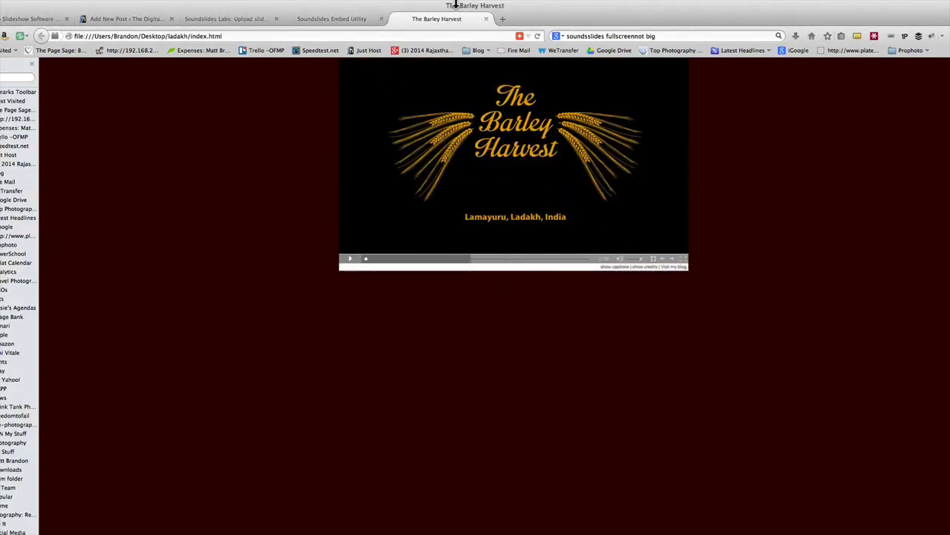
pyautogui.click(486, 19)
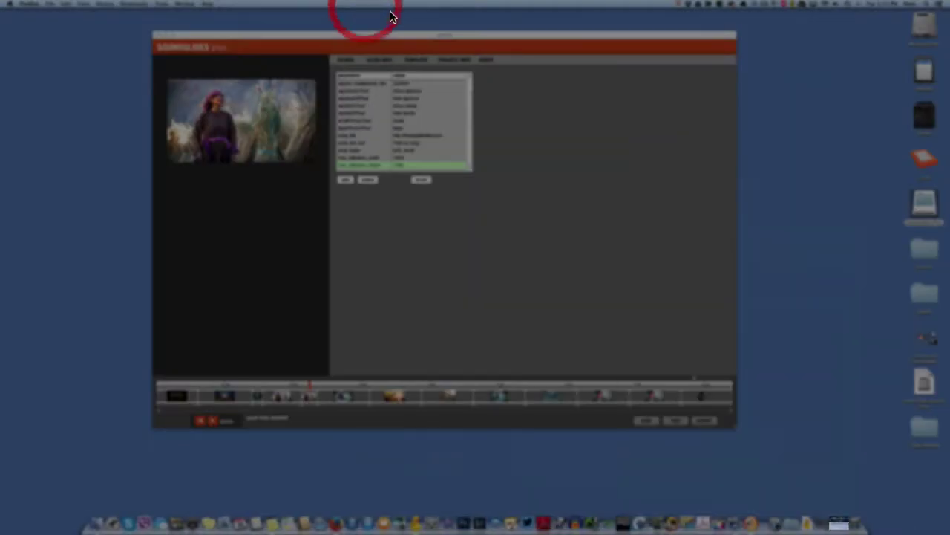
# Reapply the custom 700 by 394 output size with full-screen enabled to the project
pyautogui.click(404, 202)
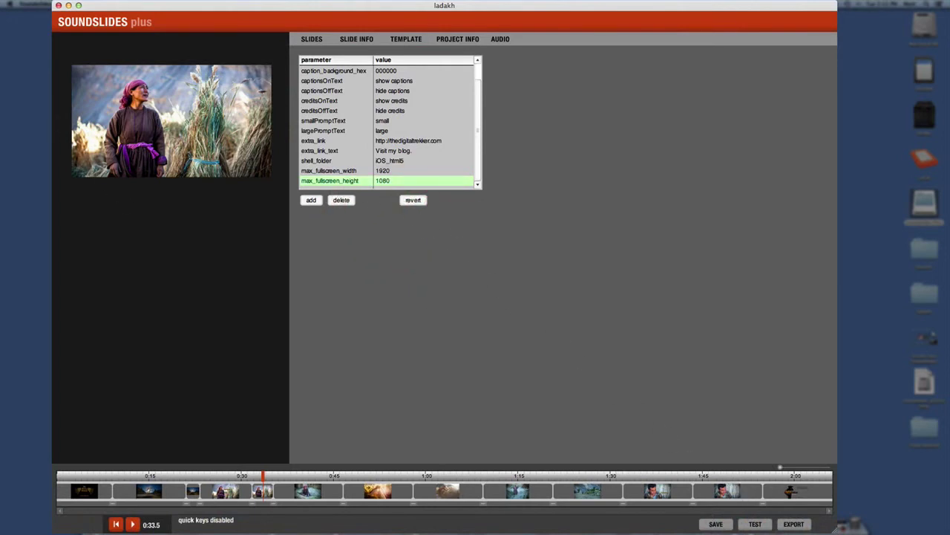
pyautogui.click(104, 4)
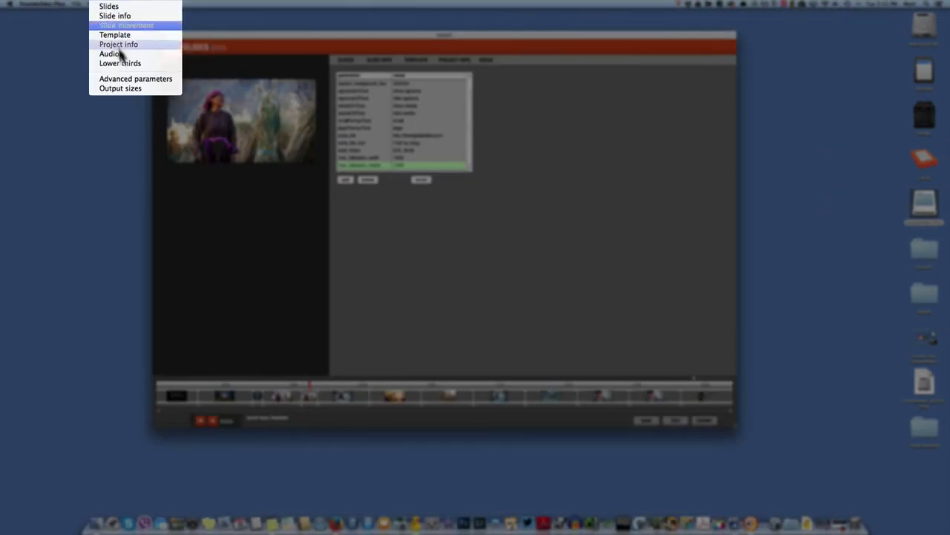
pyautogui.click(128, 88)
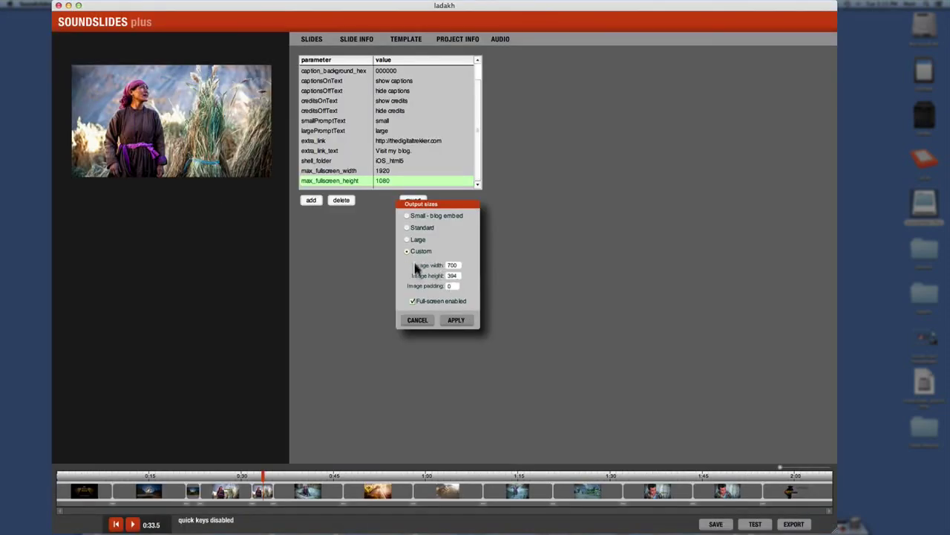
pyautogui.click(456, 321)
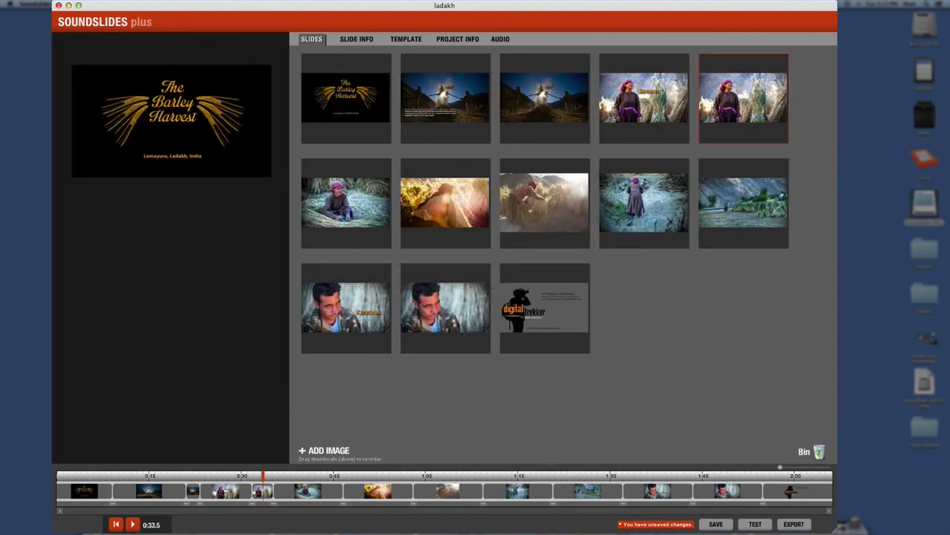
# Test the slideshow in the browser again, view it at full screen, and return to the embedded size
pyautogui.click(754, 524)
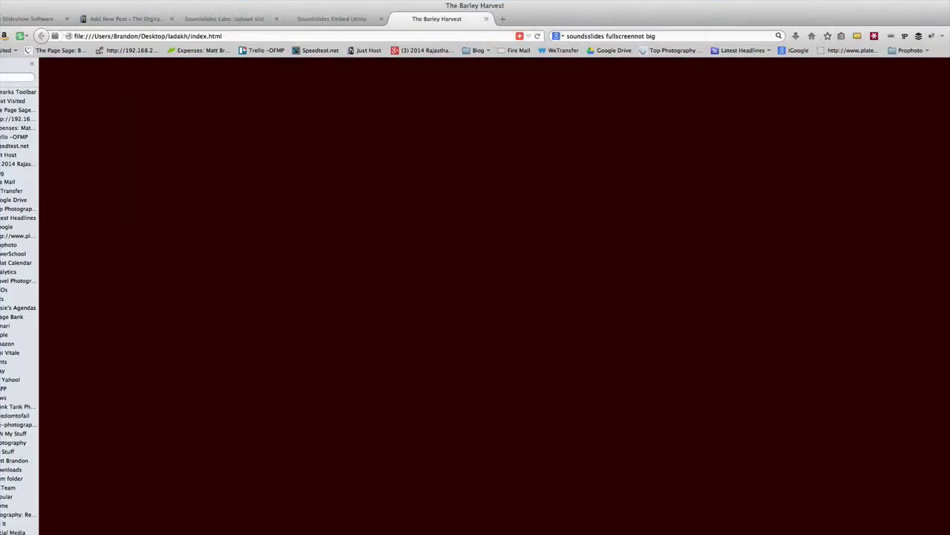
pyautogui.click(684, 259)
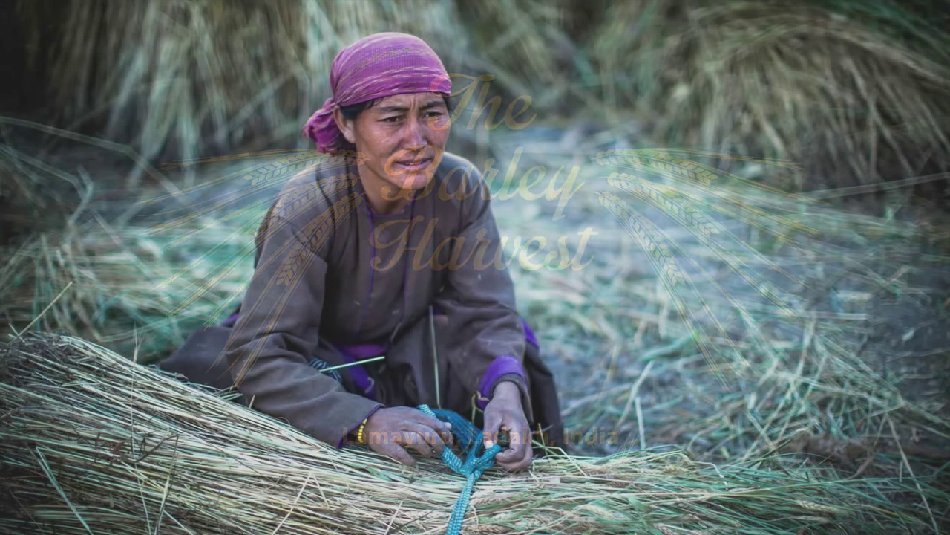
pyautogui.press('Escape')
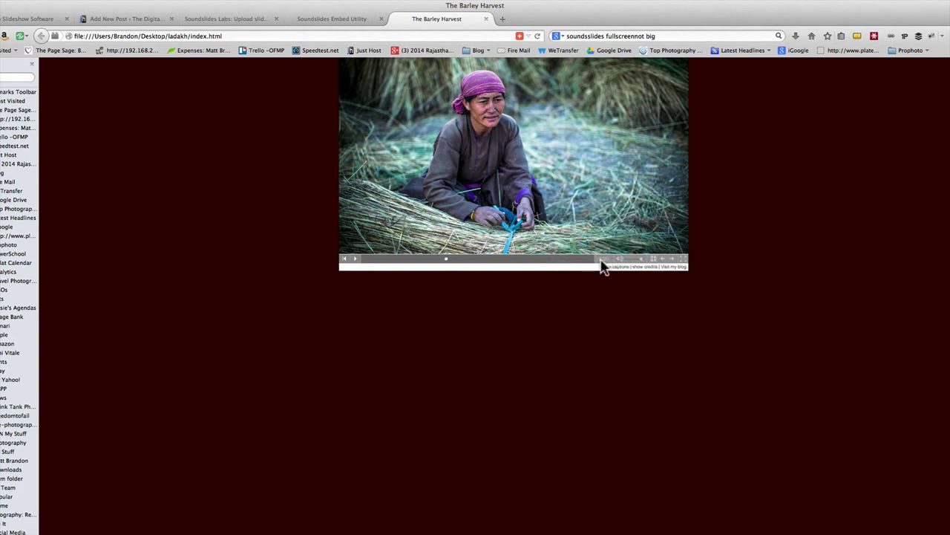
# Use the player's thumbnail overview to jump to the village field slide and the untitled portrait of the man
pyautogui.click(653, 260)
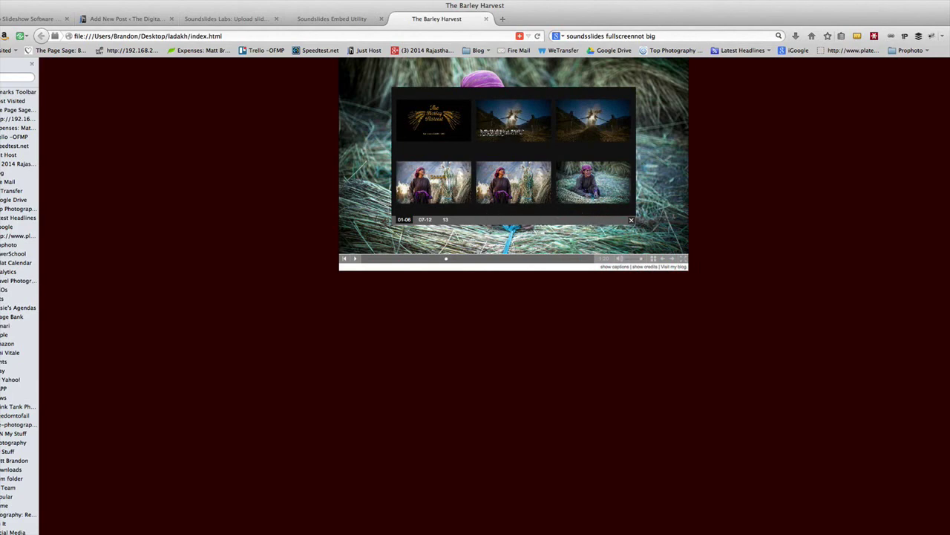
pyautogui.click(425, 221)
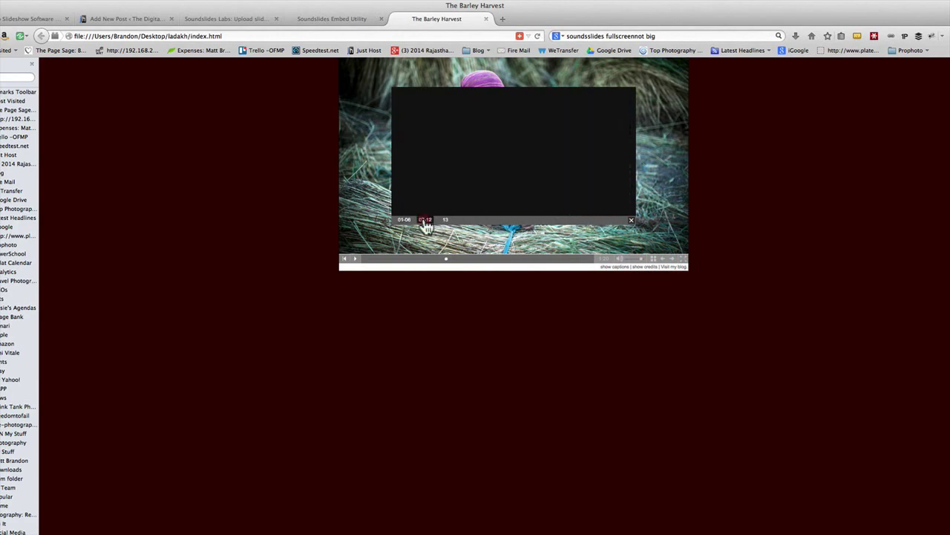
pyautogui.click(425, 193)
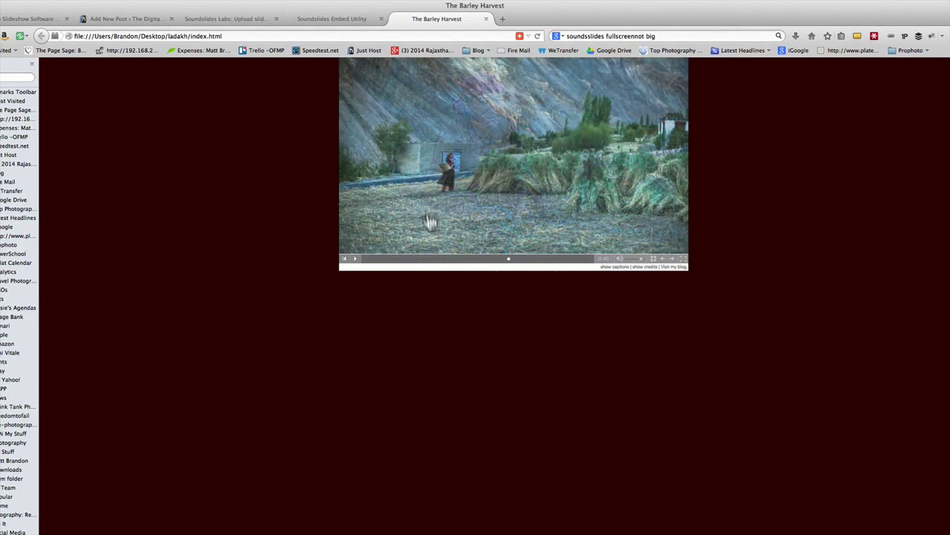
pyautogui.click(653, 259)
pyautogui.click(588, 191)
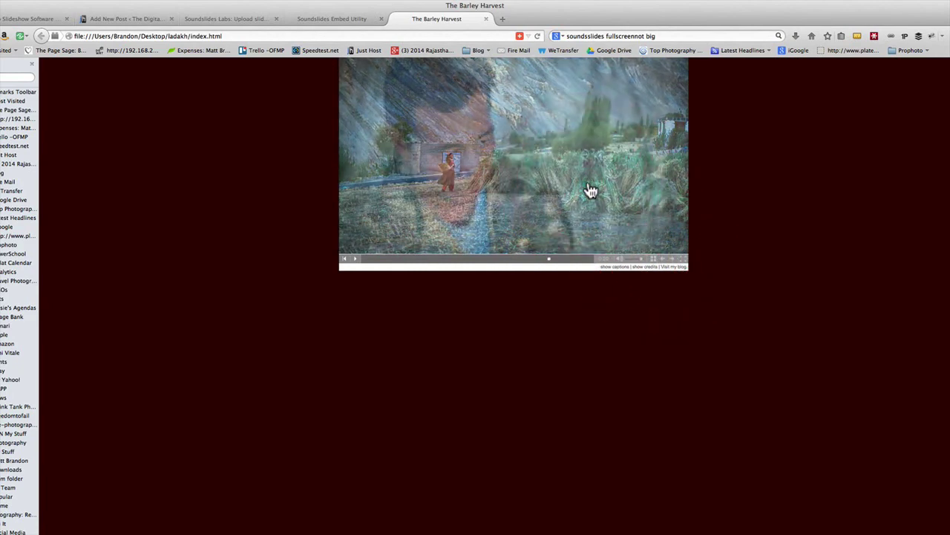
# Use the player's thumbnail overview to jump back to the titled portrait of the woman in the first group of slides
pyautogui.click(651, 260)
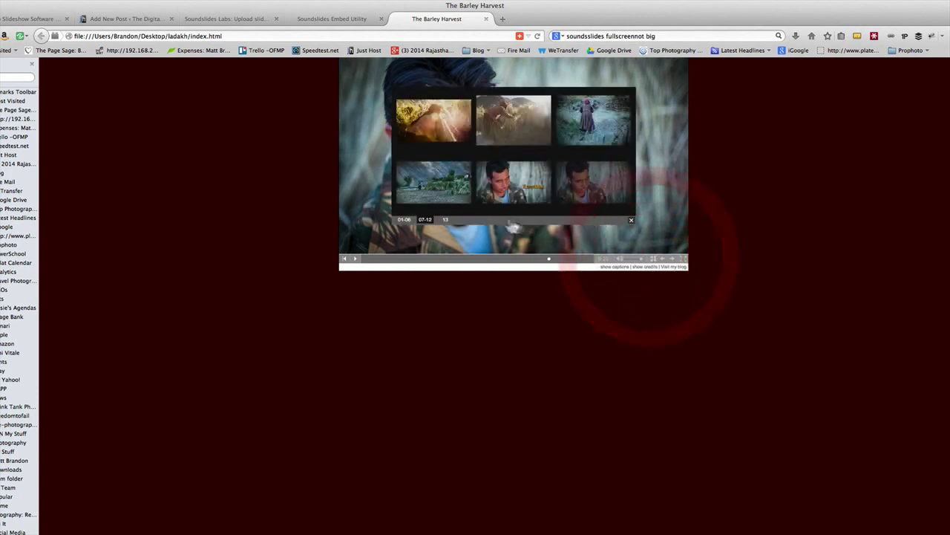
pyautogui.click(404, 221)
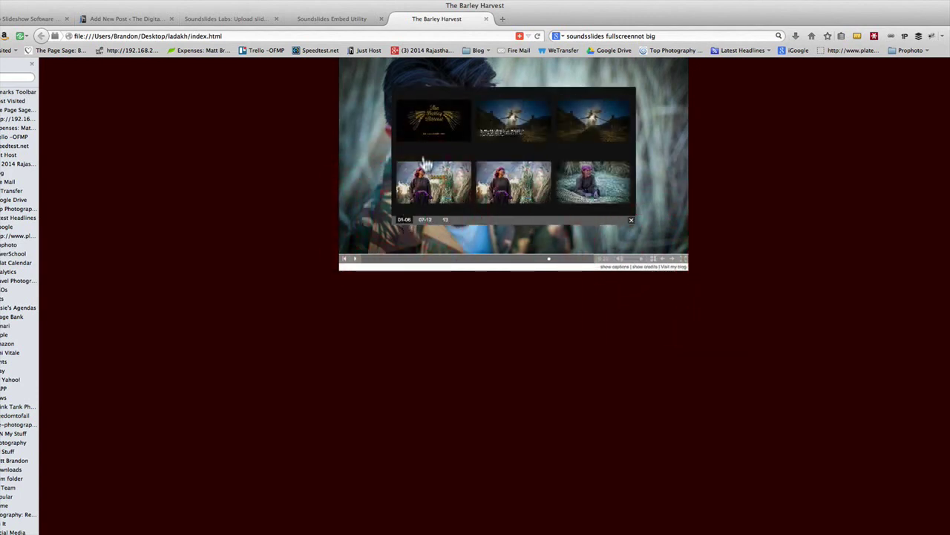
pyautogui.click(459, 147)
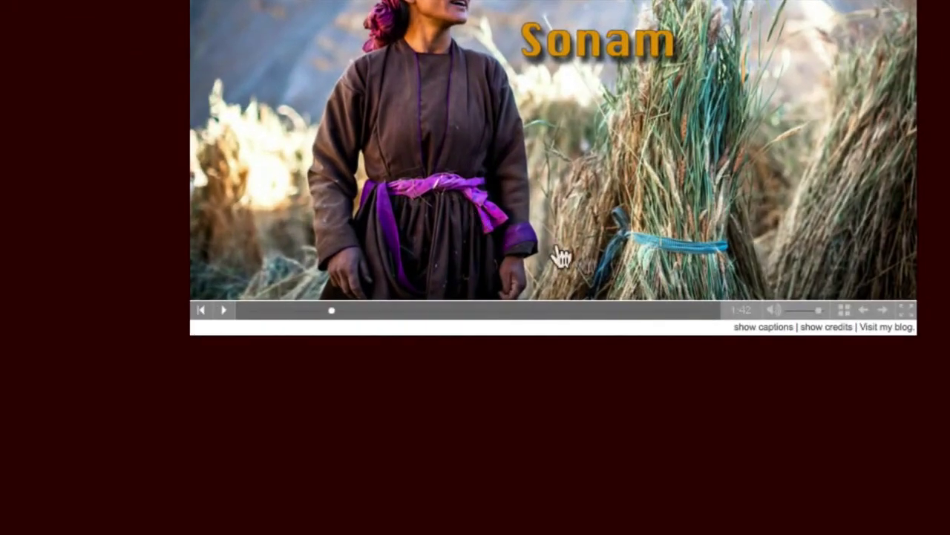
# Show the slide's caption in the player, switch to the credits, and leave the browser test page
pyautogui.click(753, 329)
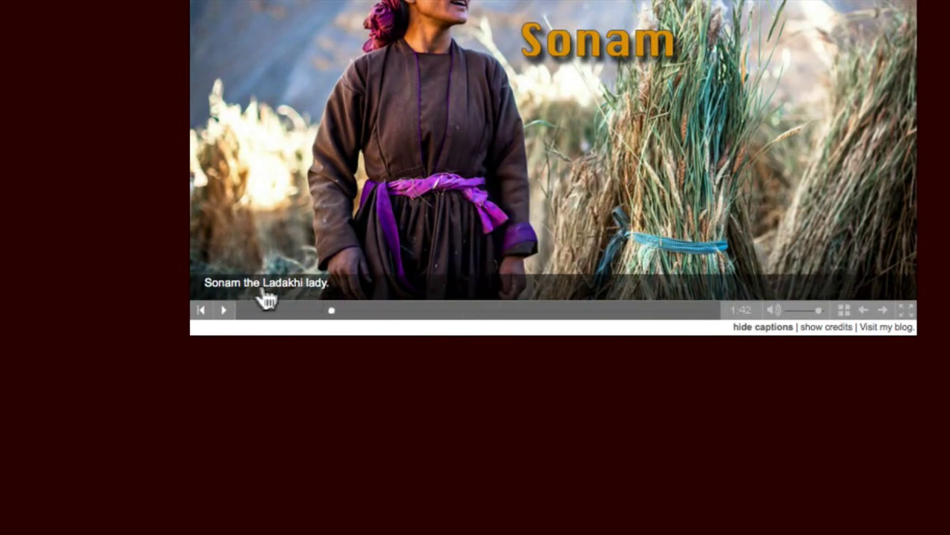
pyautogui.click(823, 329)
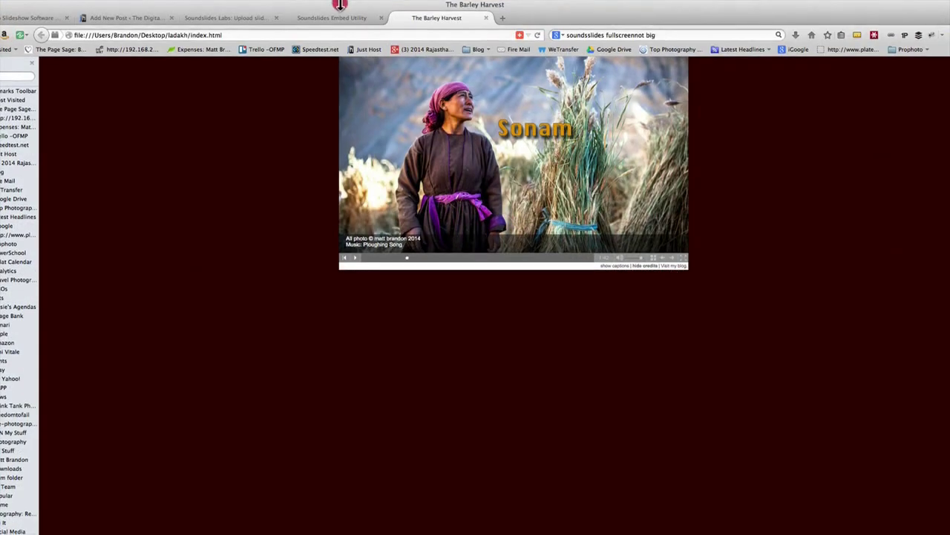
pyautogui.click(307, 9)
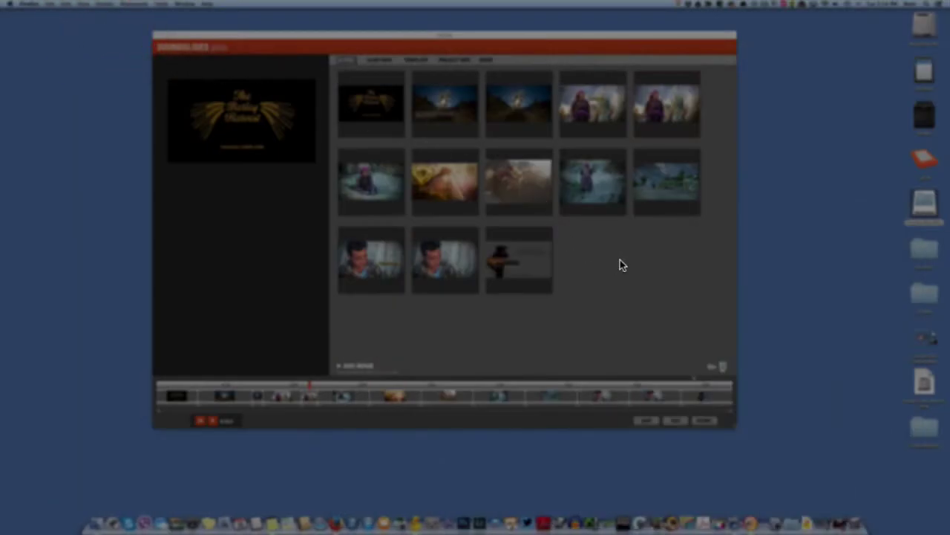
# Return to the project's slide thumbnails in Soundslides Plus, export the slideshow for the web, and bring up the exported folder
pyautogui.click(678, 304)
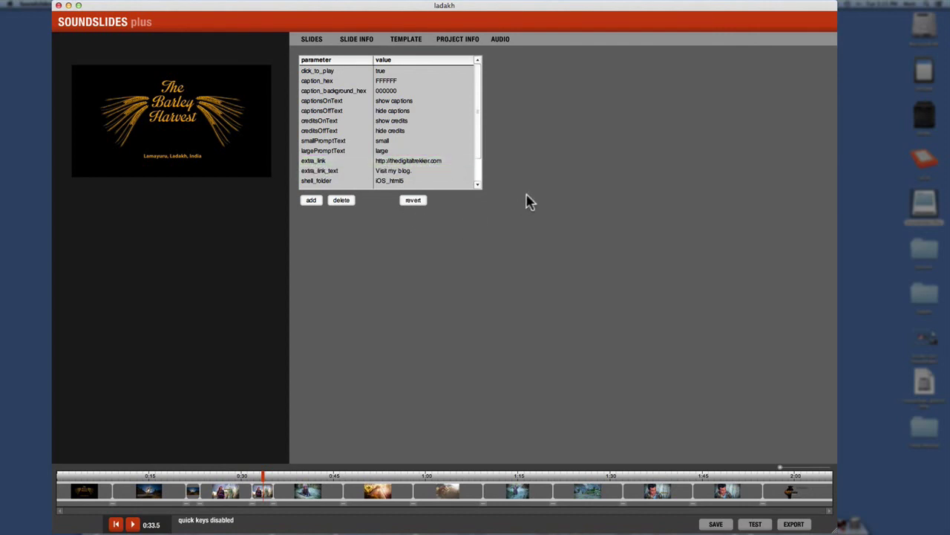
pyautogui.click(568, 182)
pyautogui.click(311, 38)
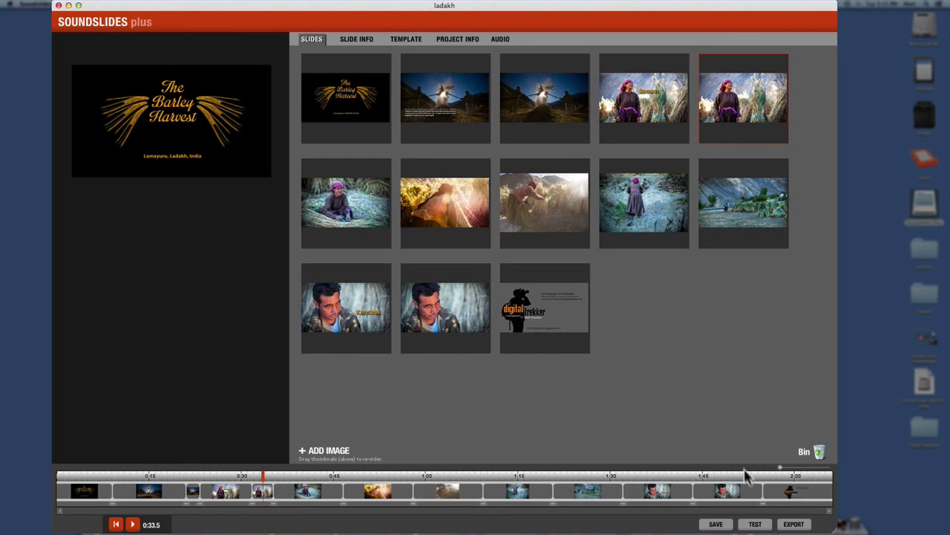
pyautogui.click(794, 524)
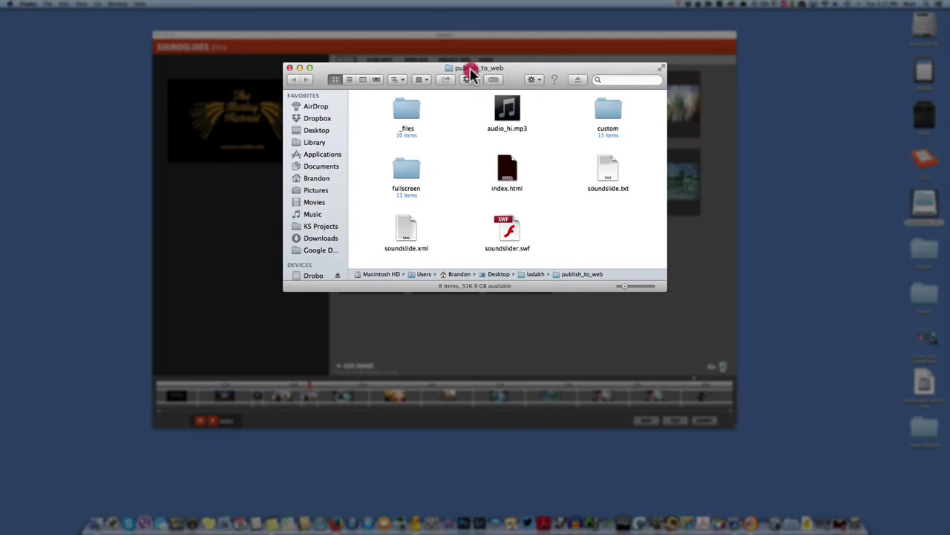
pyautogui.keyDown('super'); pyautogui.click(473, 68); pyautogui.keyUp('super')
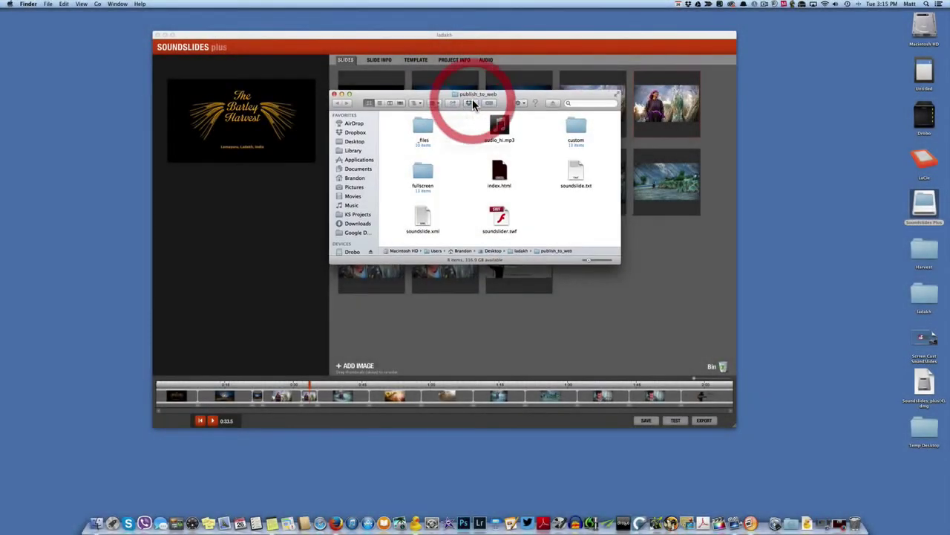